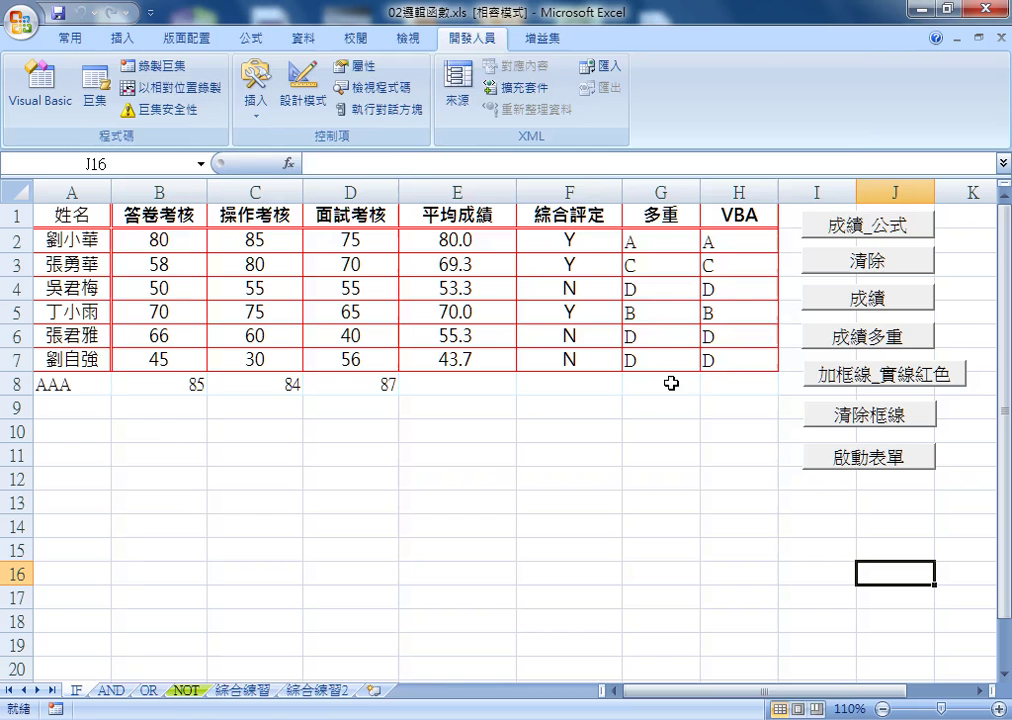
Step: Review the button code lines that write columns B to D of the new row
left_click(40, 100)
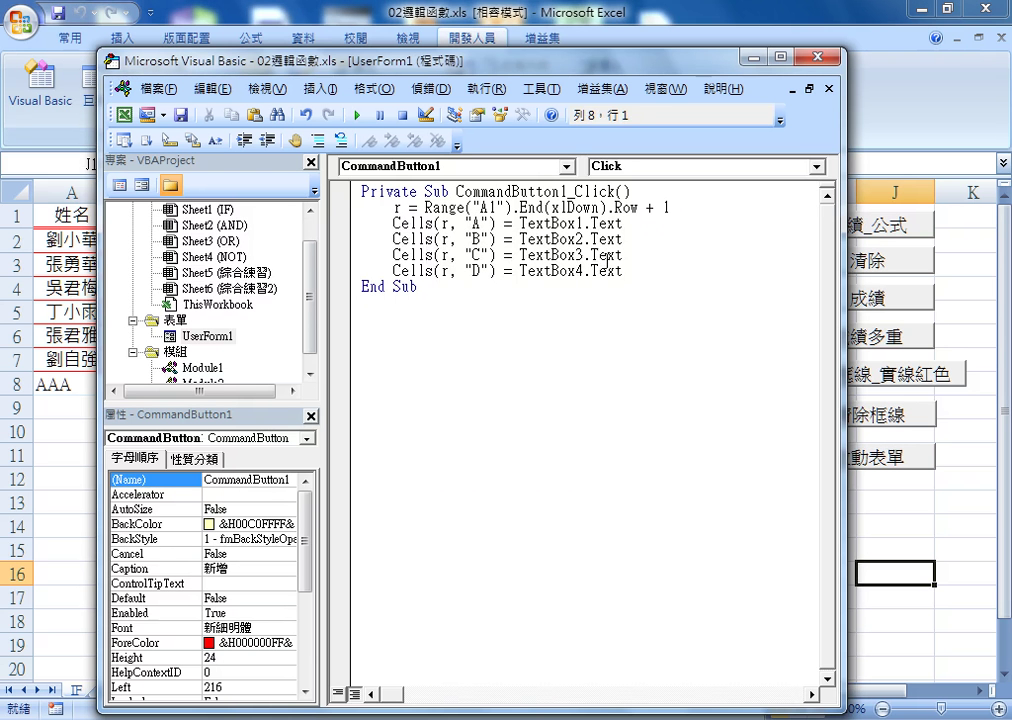
left_click_drag(624, 270, 362, 240)
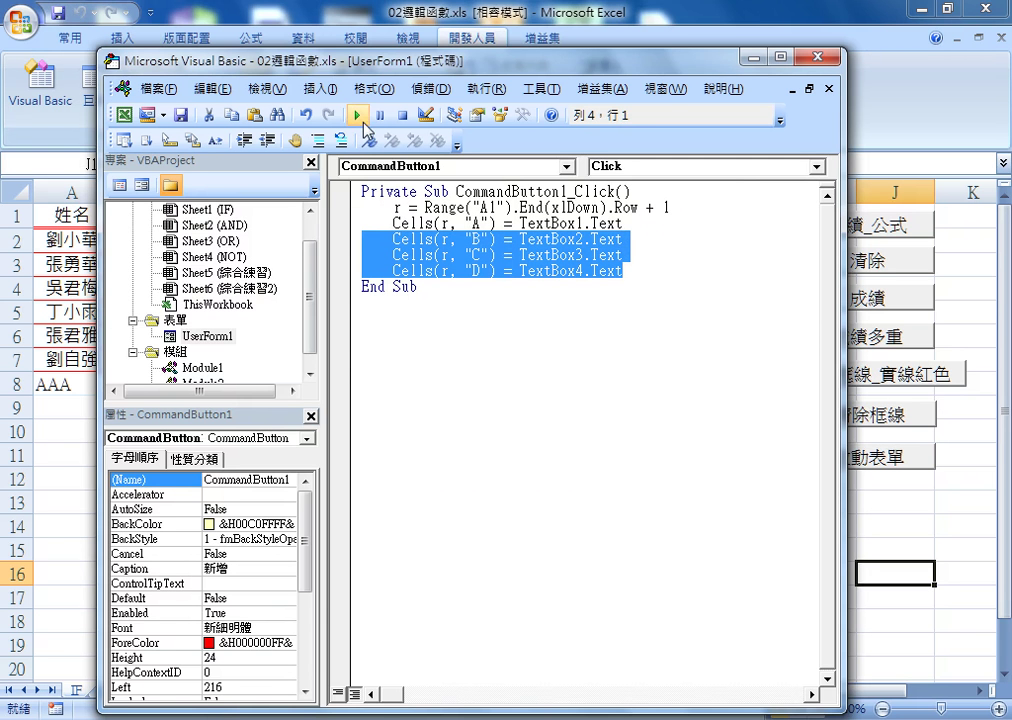
left_click(895, 527)
Step: Check cells E8, F8 and G8 of the newly added row
left_click(436, 382)
left_click(569, 384)
left_click(651, 384)
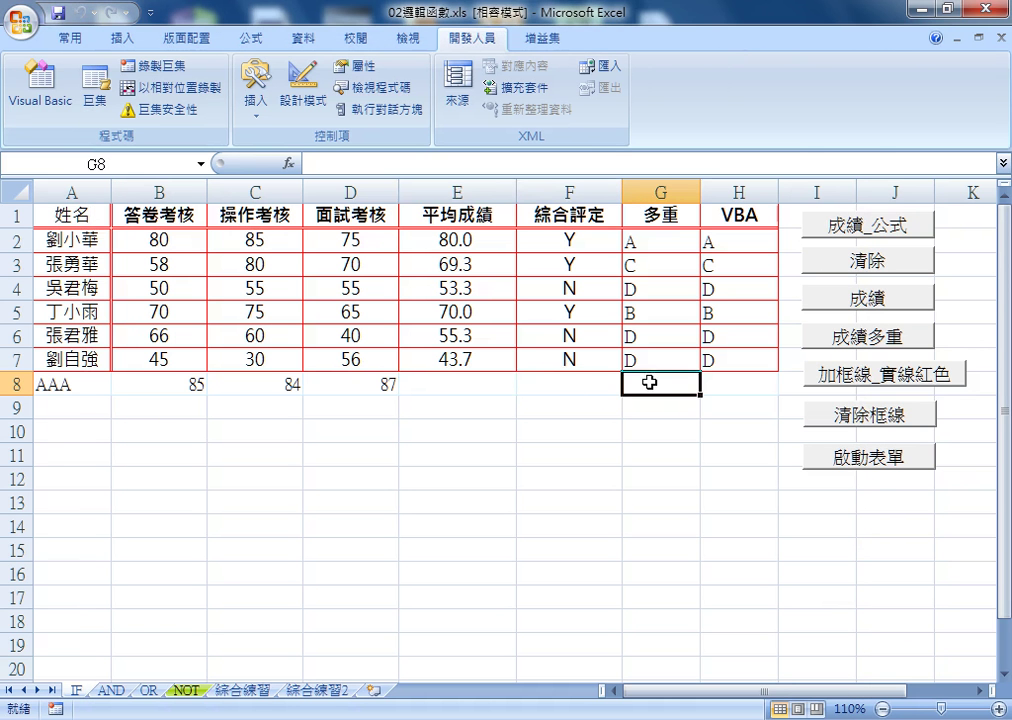
left_click(453, 382)
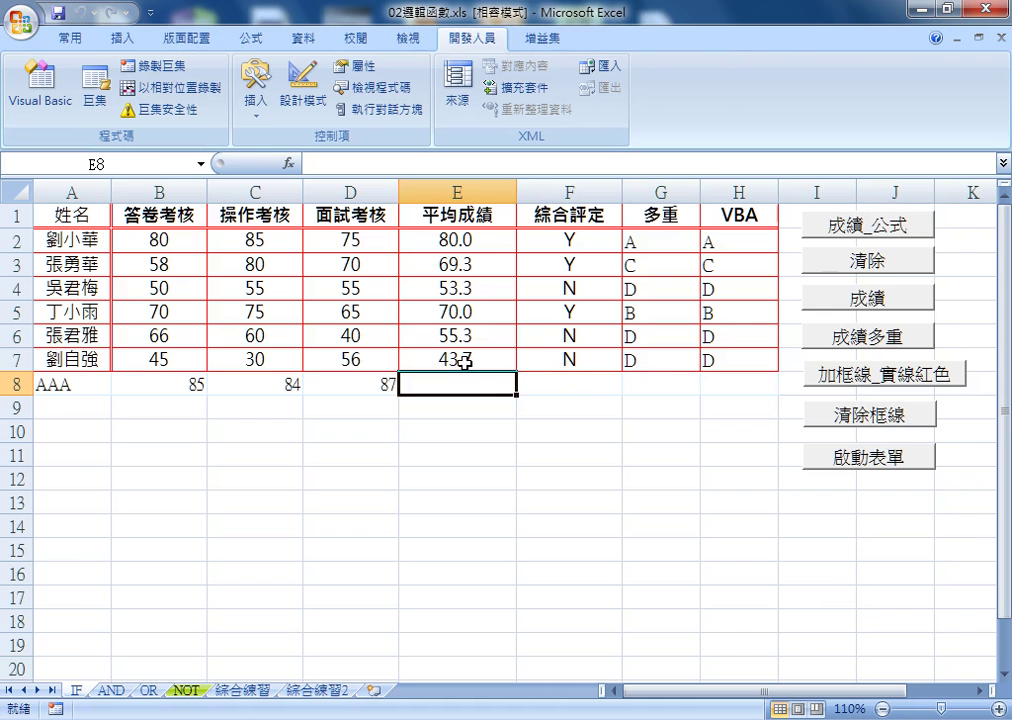
left_click(610, 384)
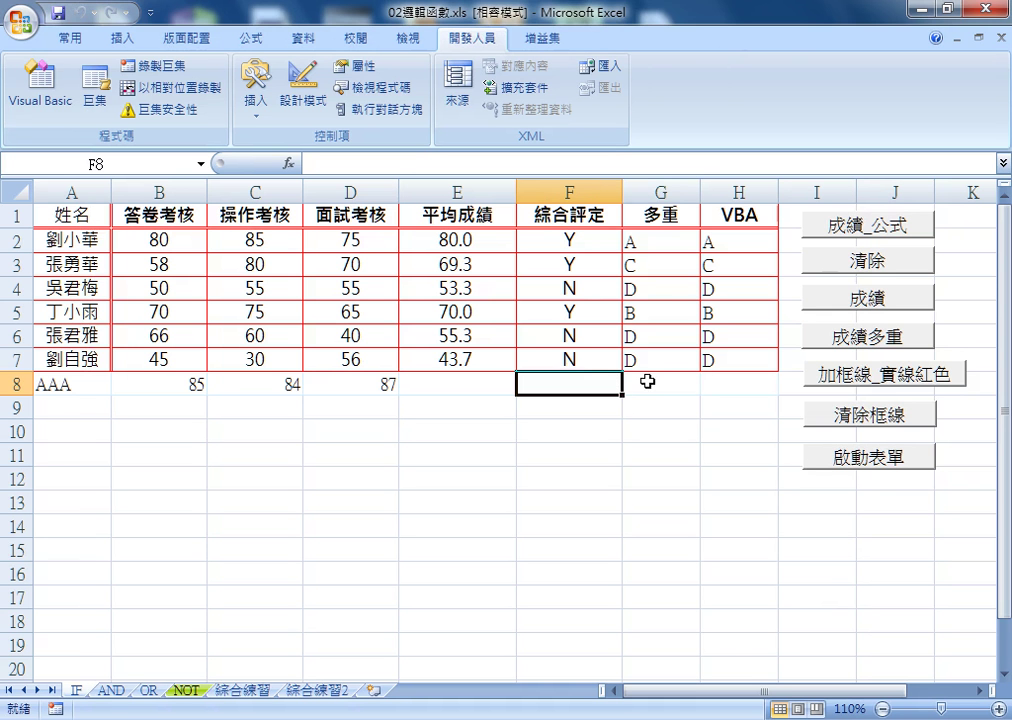
left_click(647, 382)
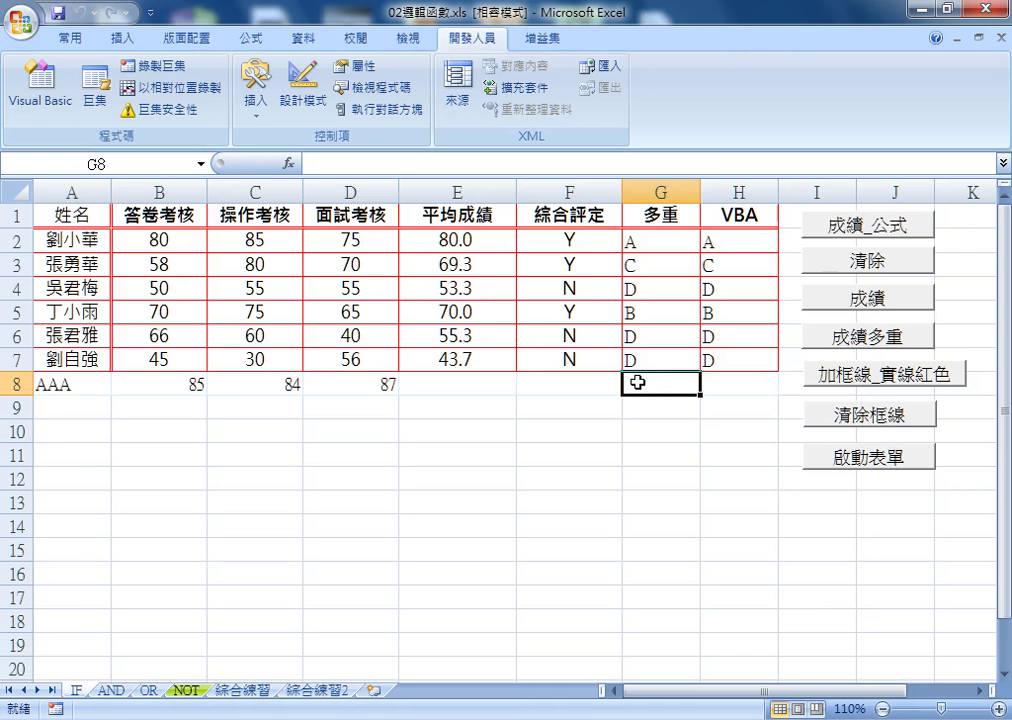
Step: Inspect row 7's formulas: =AVERAGE(B7:D7) in E7, pass/fail IF in F7, nested-IF grade in G7
left_click(447, 360)
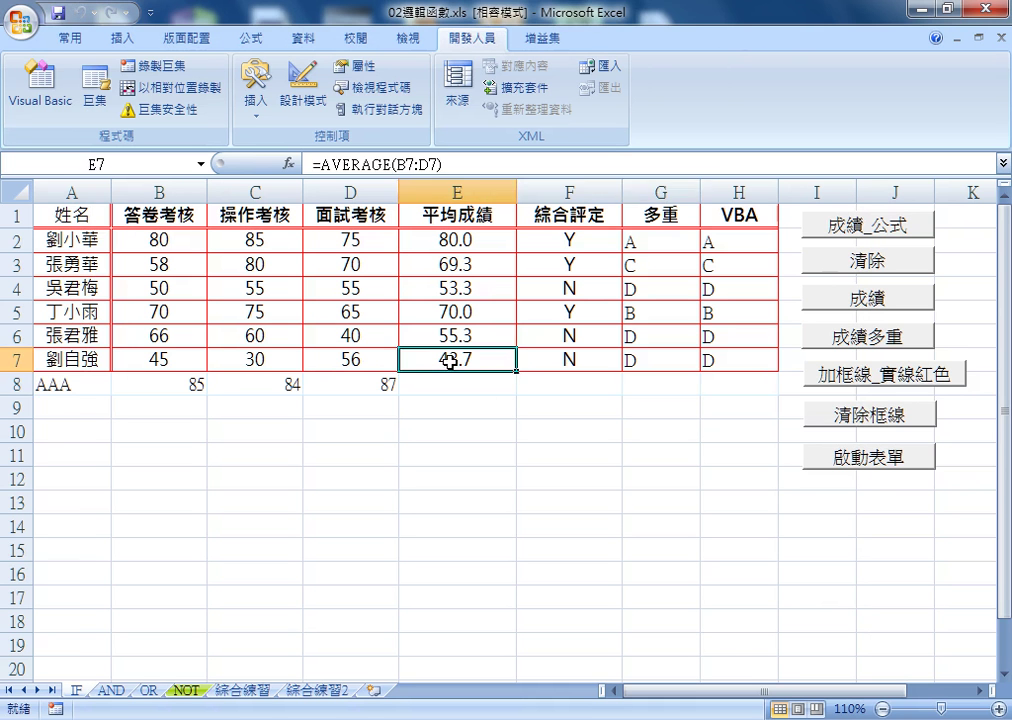
left_click(570, 356)
left_click(651, 361)
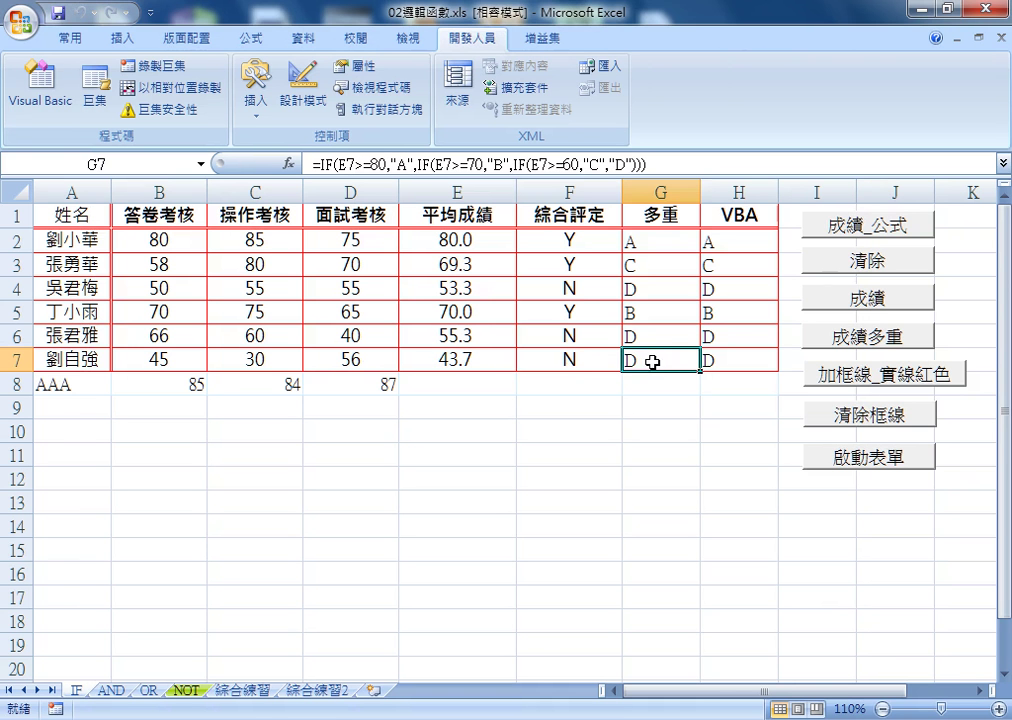
left_click(455, 385)
left_click(455, 361)
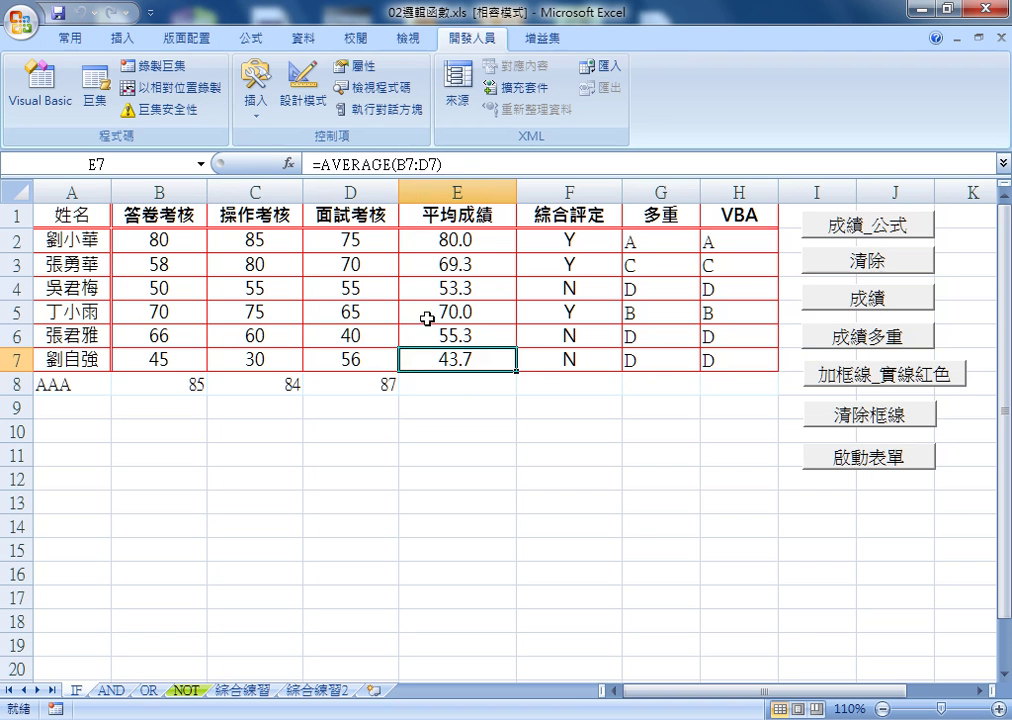
left_click(463, 380)
left_click(576, 388)
left_click(637, 390)
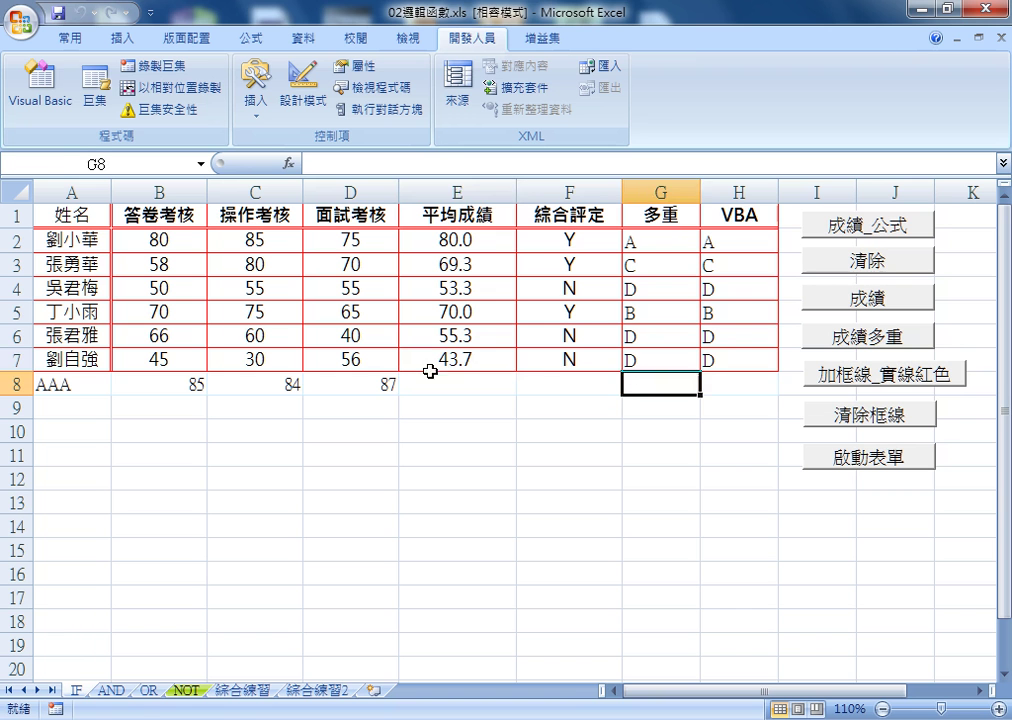
left_click(463, 358)
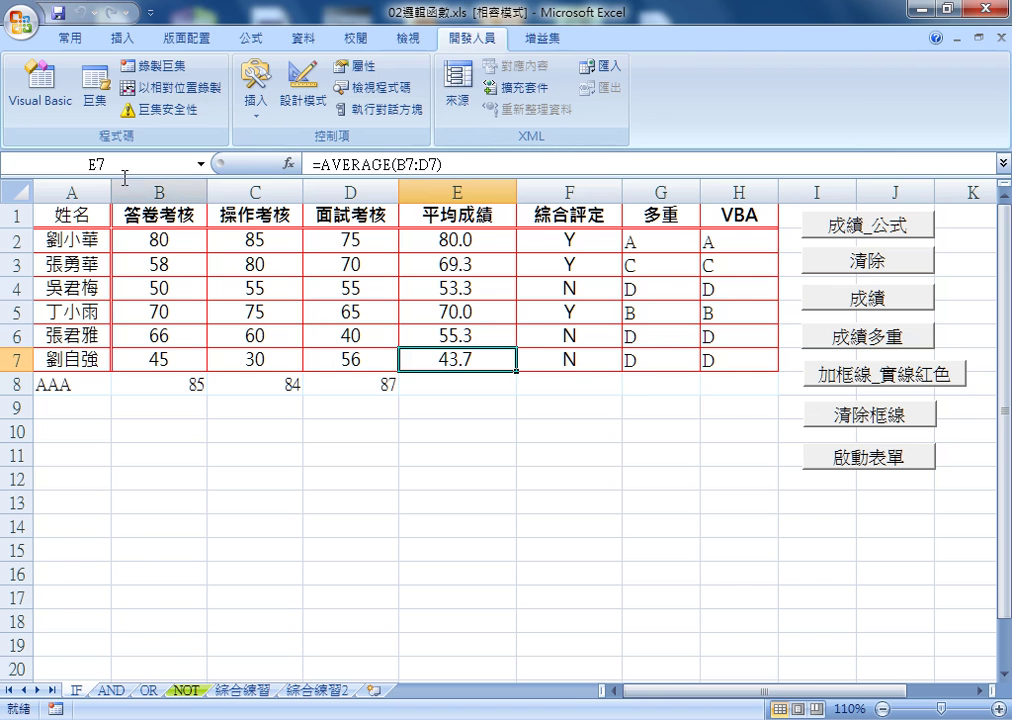
Step: Add a line Cells(r, "E") = "" below the column D line in the button code
left_click(52, 112)
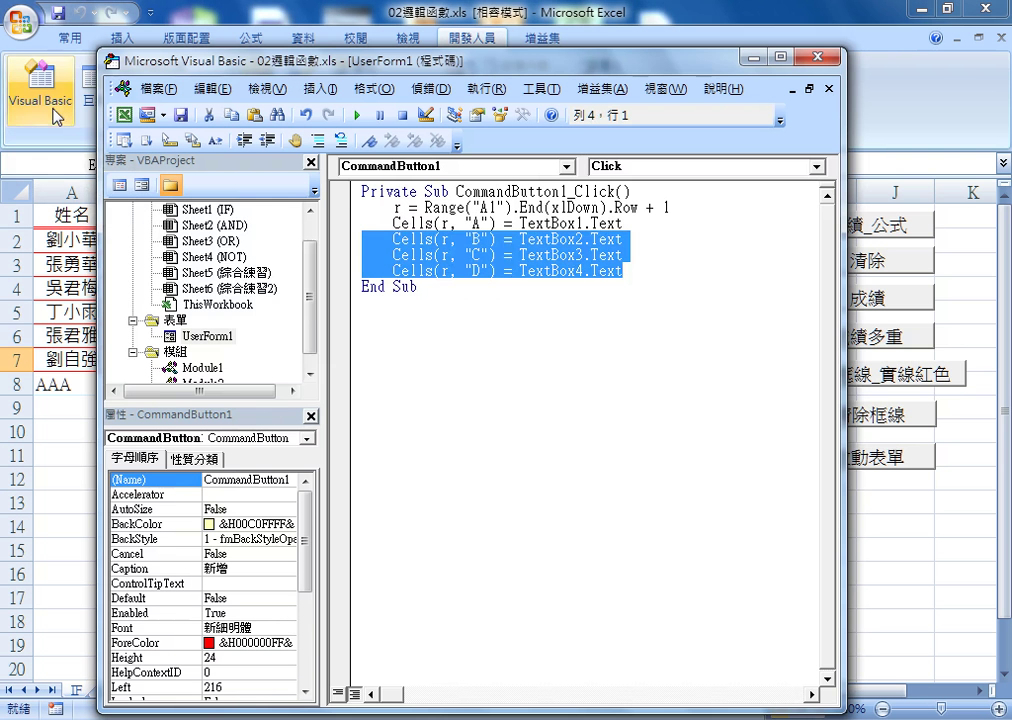
left_click(642, 271)
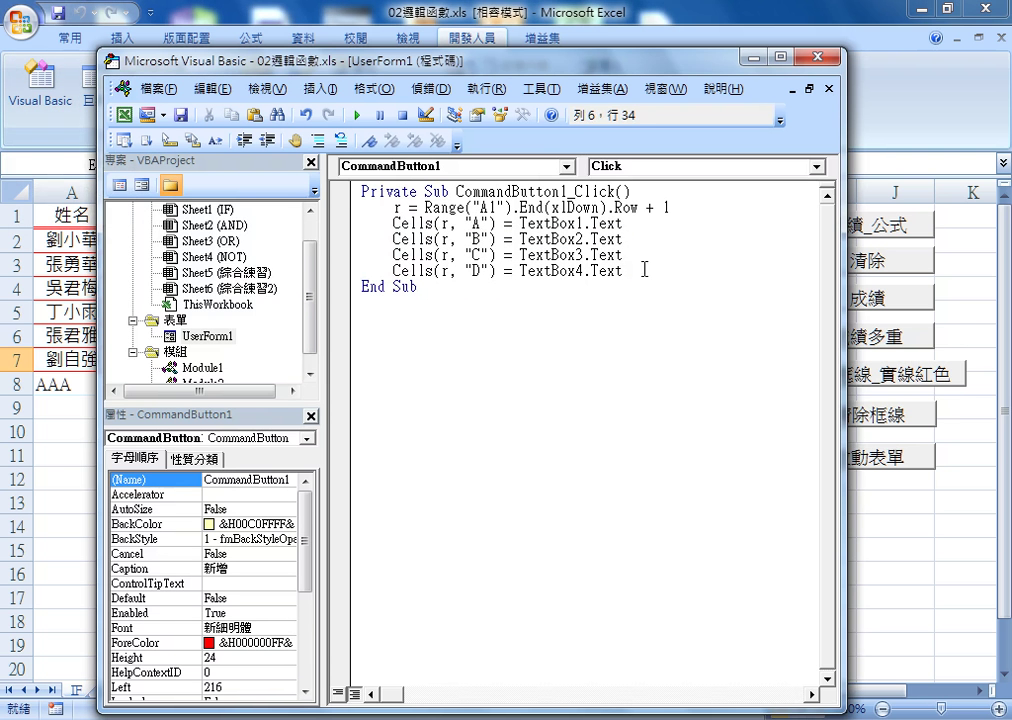
key("Return")
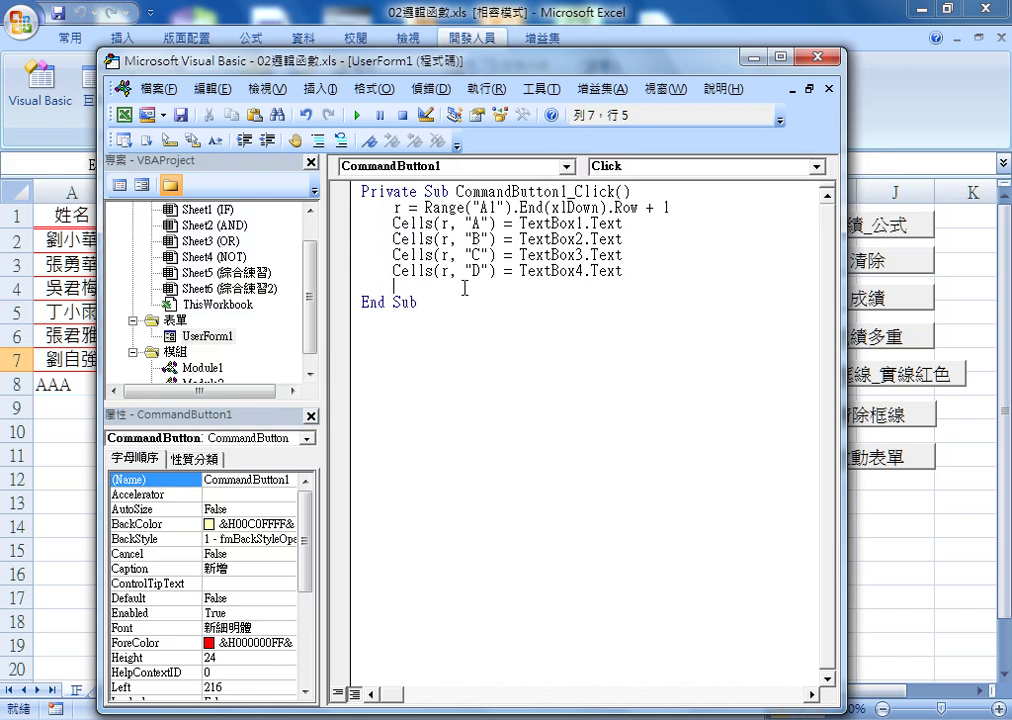
left_click_drag(497, 271, 449, 271)
left_click_drag(511, 271, 393, 271)
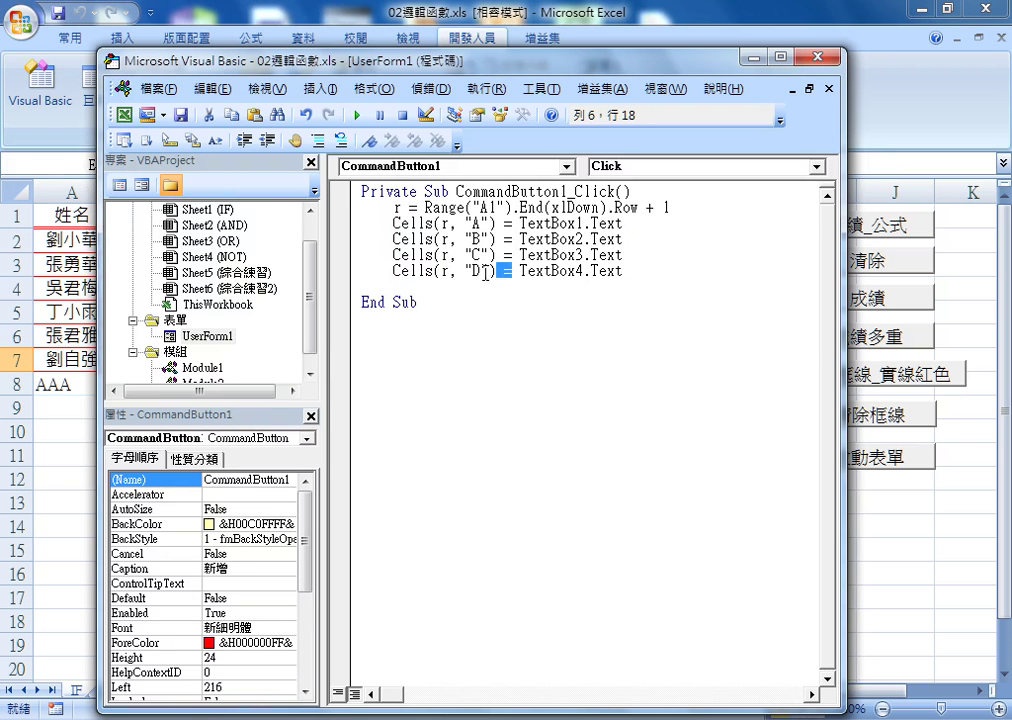
key("ctrl+c")
left_click(404, 286)
key("ctrl+v")
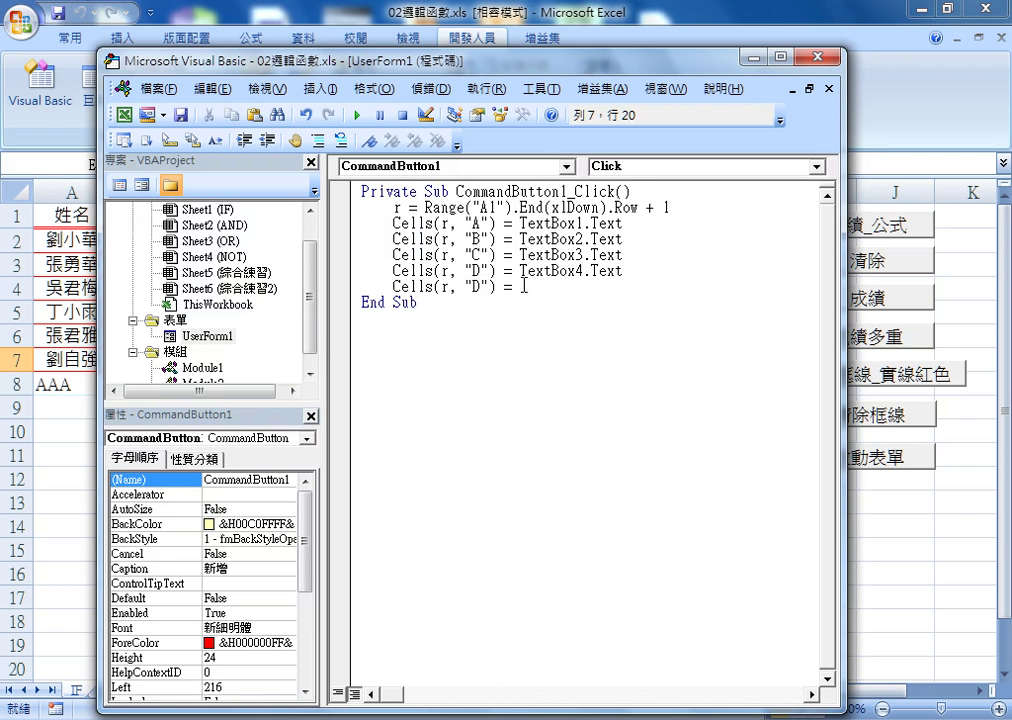
double_click(478, 287)
type("E")
left_click(527, 287)
type("\"\"")
key("Return")
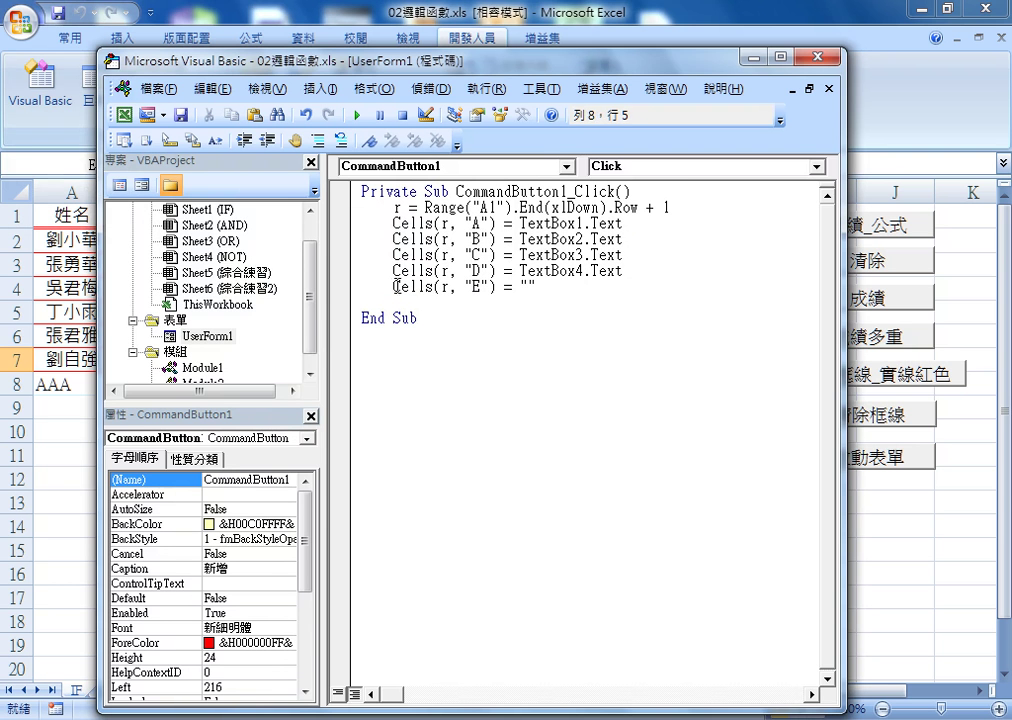
Step: Duplicate that line as Cells(r, "F") = "" and Cells(r, "G") = ""
left_click_drag(393, 287, 538, 287)
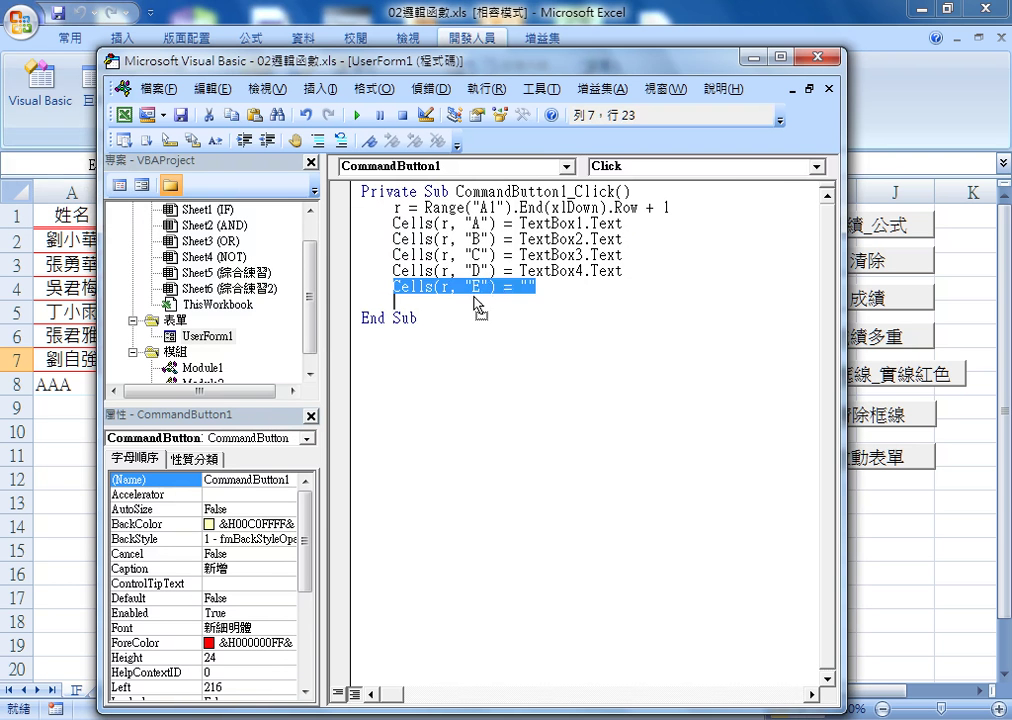
key("ctrl+c")
left_click(475, 302)
key("ctrl+v")
key("Return")
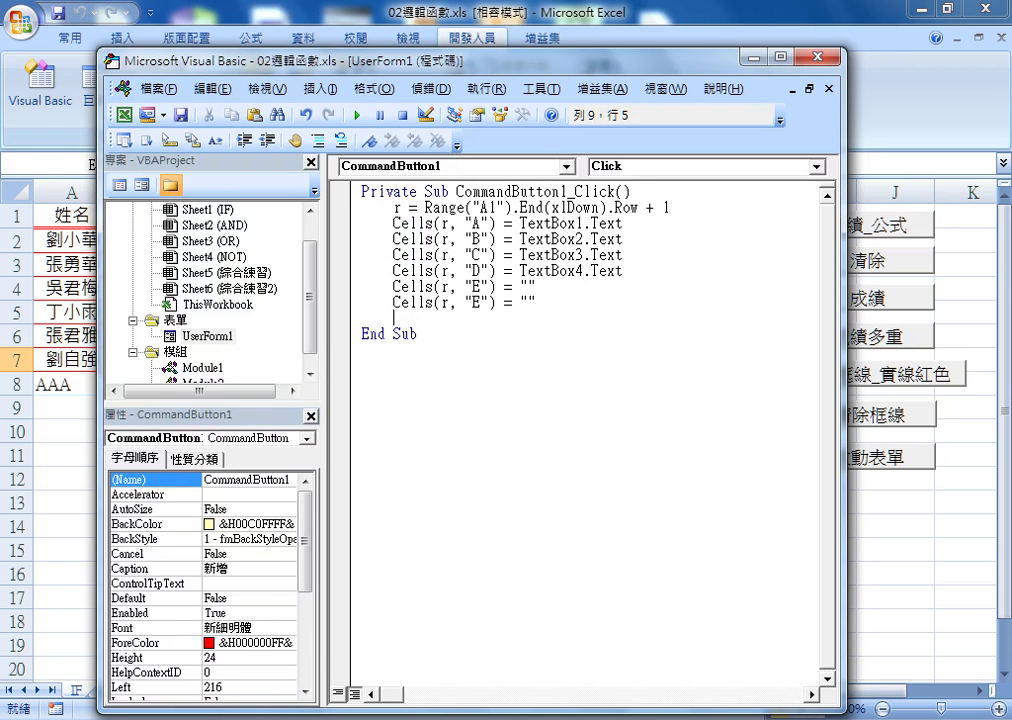
mouse_move(536, 302)
left_mouse_down()
mouse_move(394, 302)
mouse_move(400, 318)
left_mouse_up()
type("Cells(r, \"E\") = \"\"")
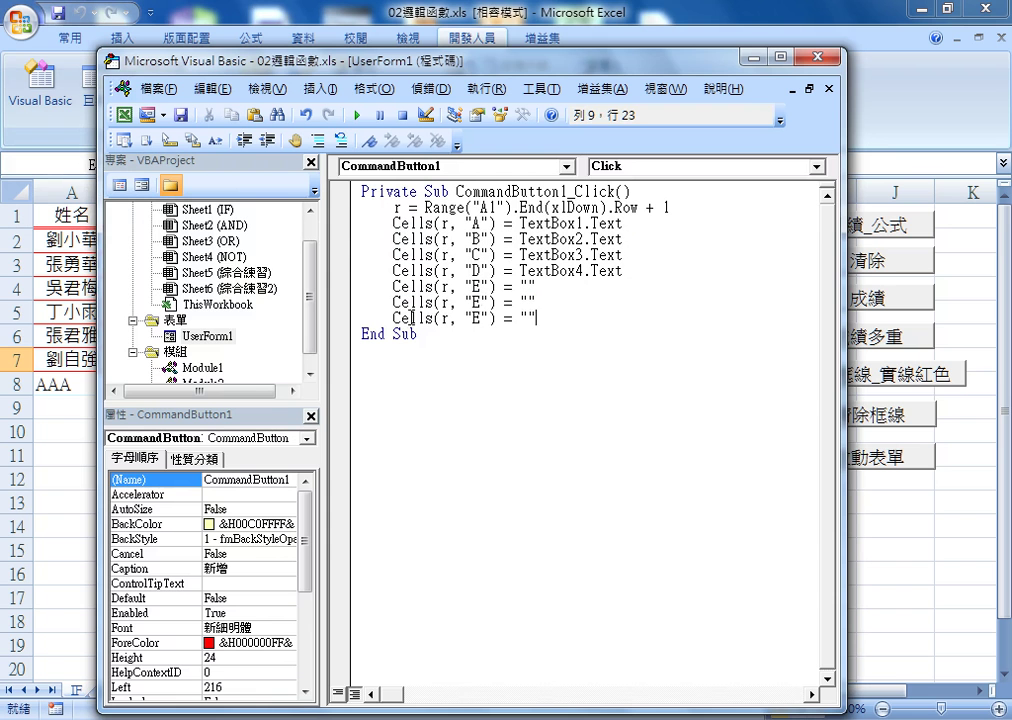
double_click(476, 302)
type("F")
double_click(476, 318)
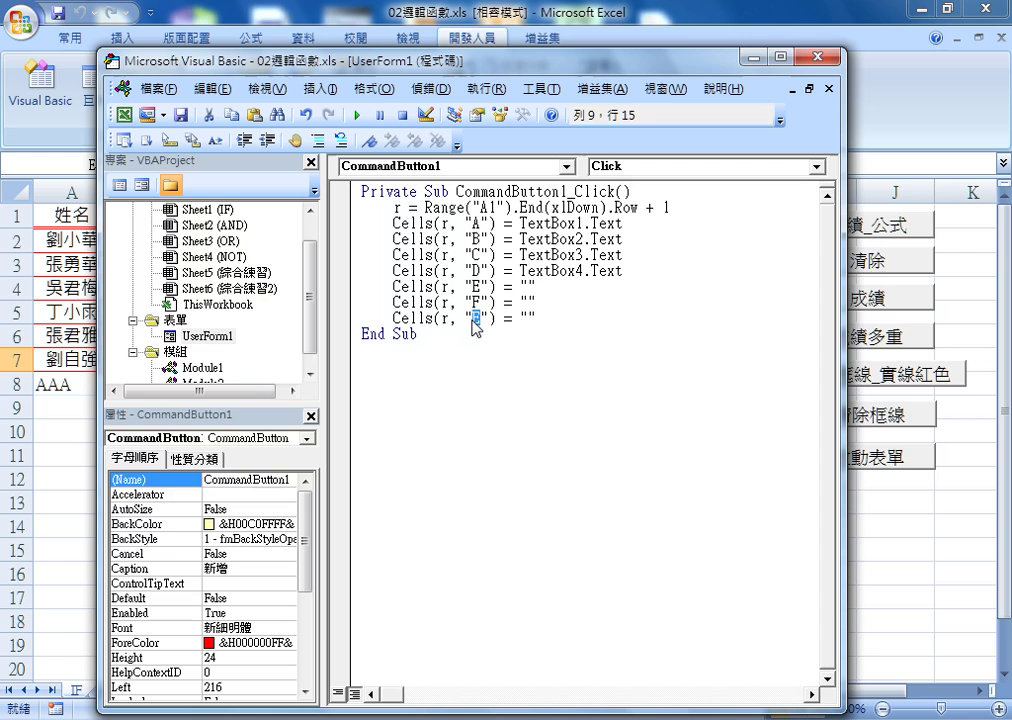
type("G")
left_click(524, 287)
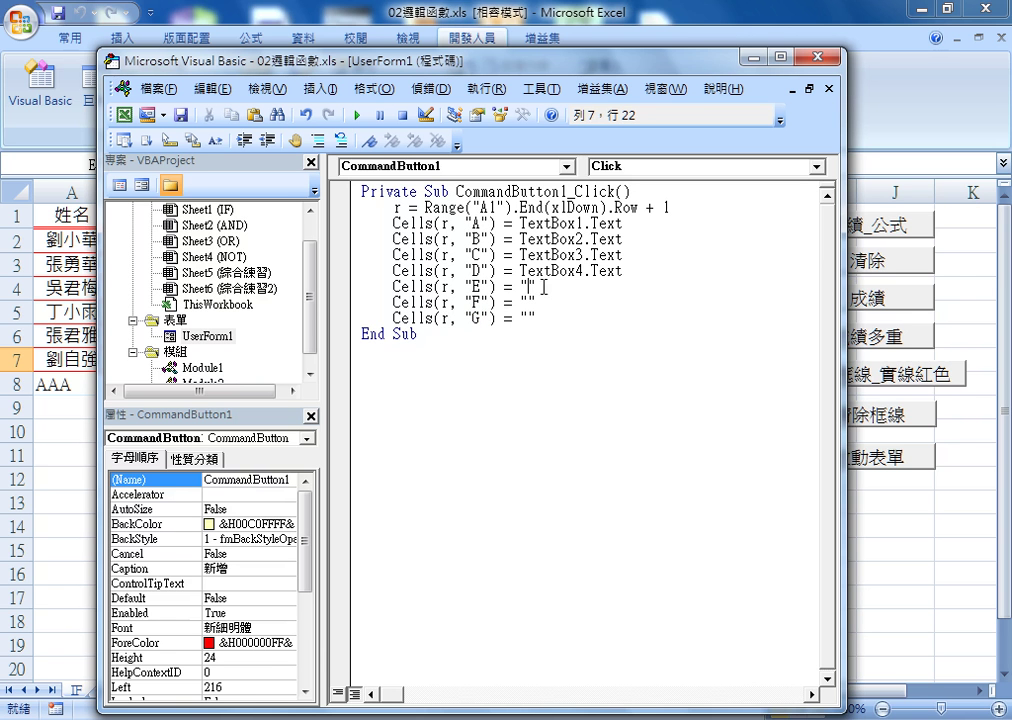
left_click_drag(536, 287, 519, 287)
Step: Copy E7's =AVERAGE(B7:D7) and paste it between the quotes of the column E line
left_click(890, 116)
left_click(315, 165)
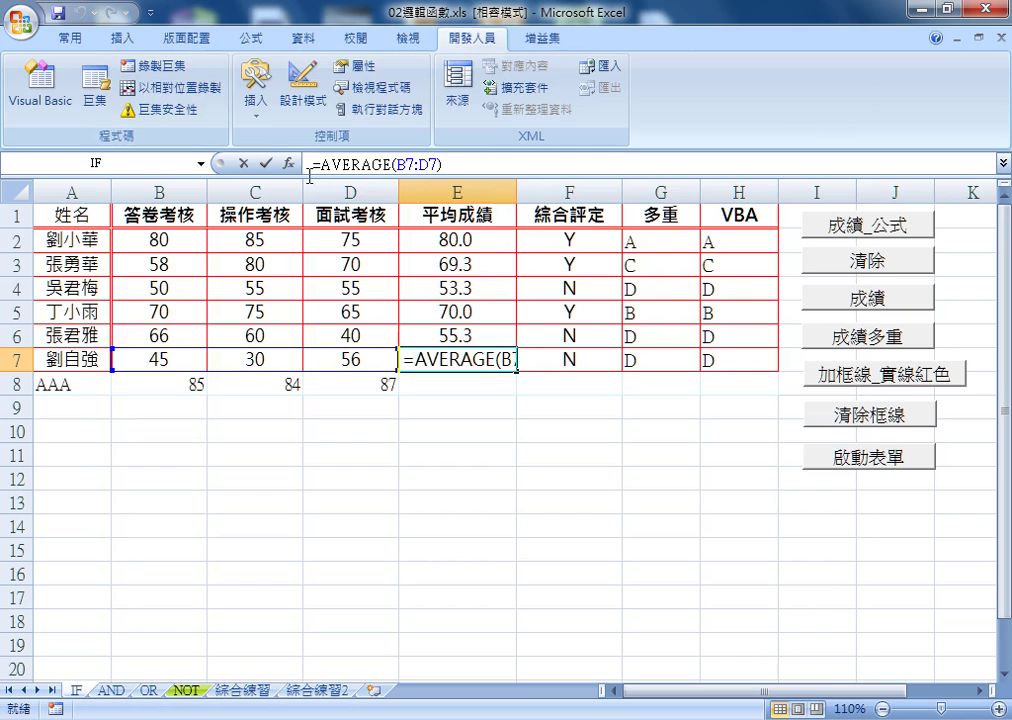
left_click_drag(441, 164, 289, 170)
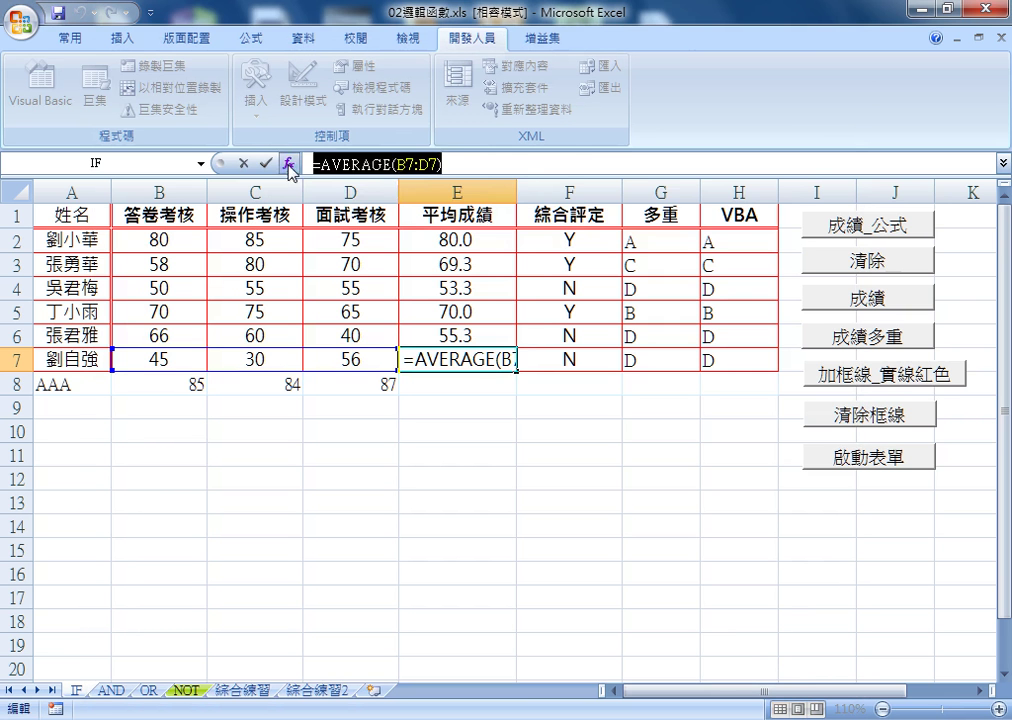
right_click(355, 167)
left_click(384, 205)
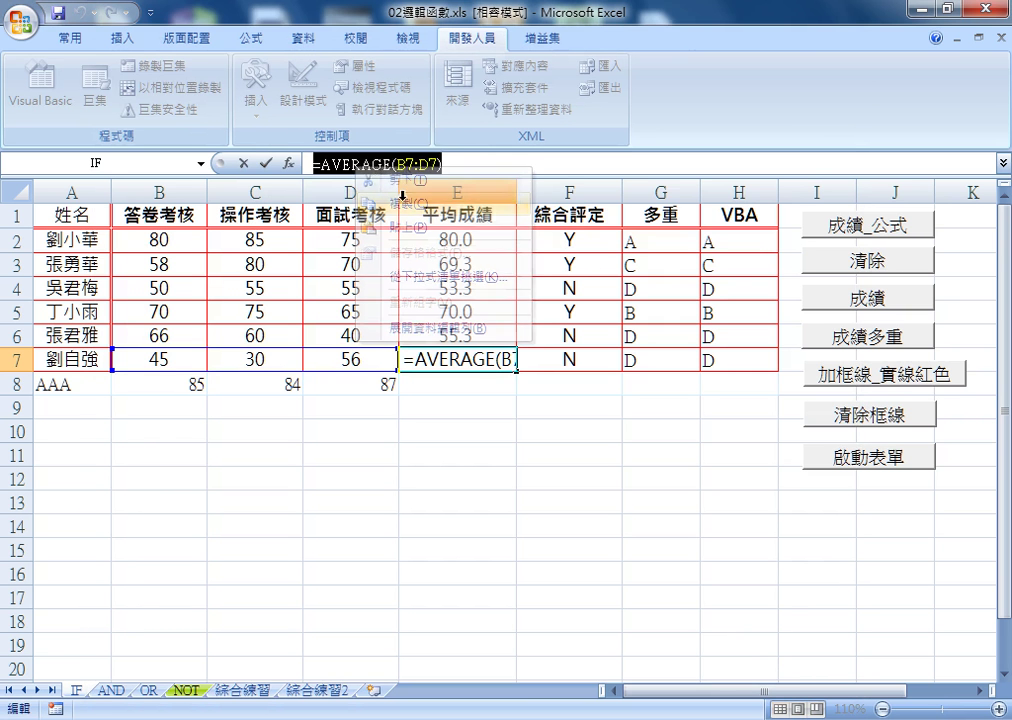
left_click(243, 163)
left_click(45, 100)
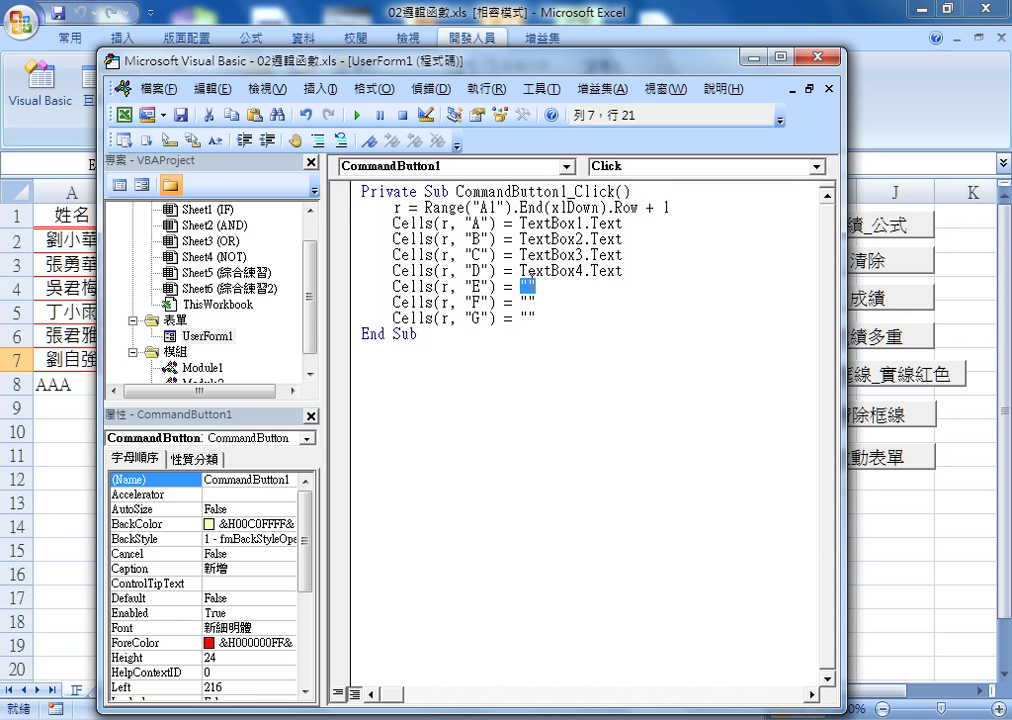
left_click(529, 285)
right_click(529, 285)
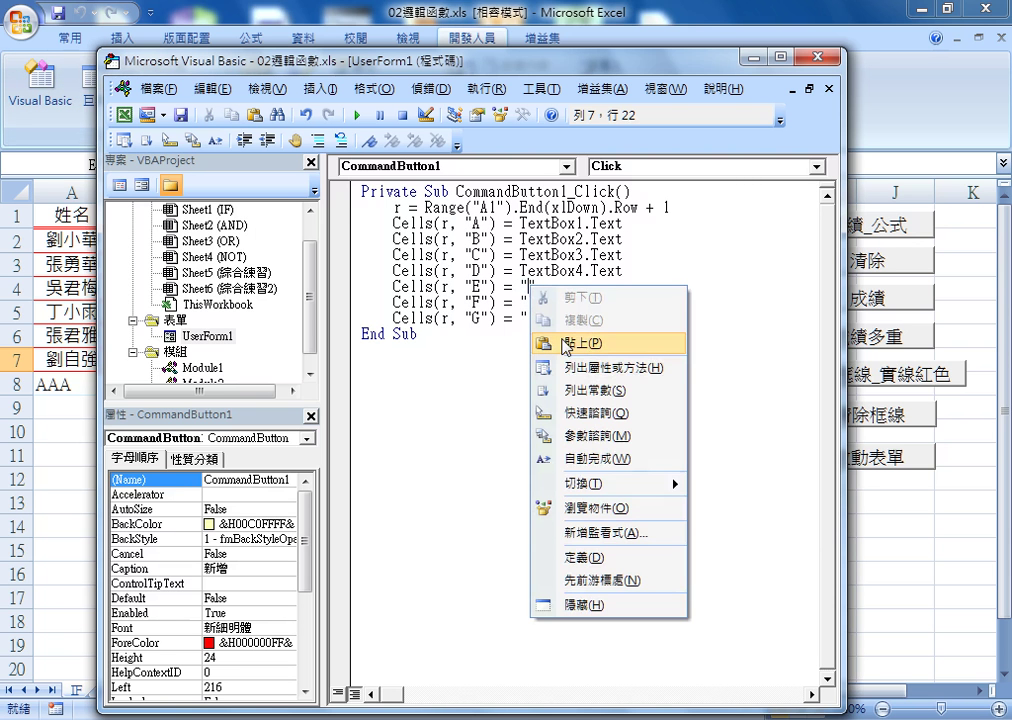
left_click(566, 343)
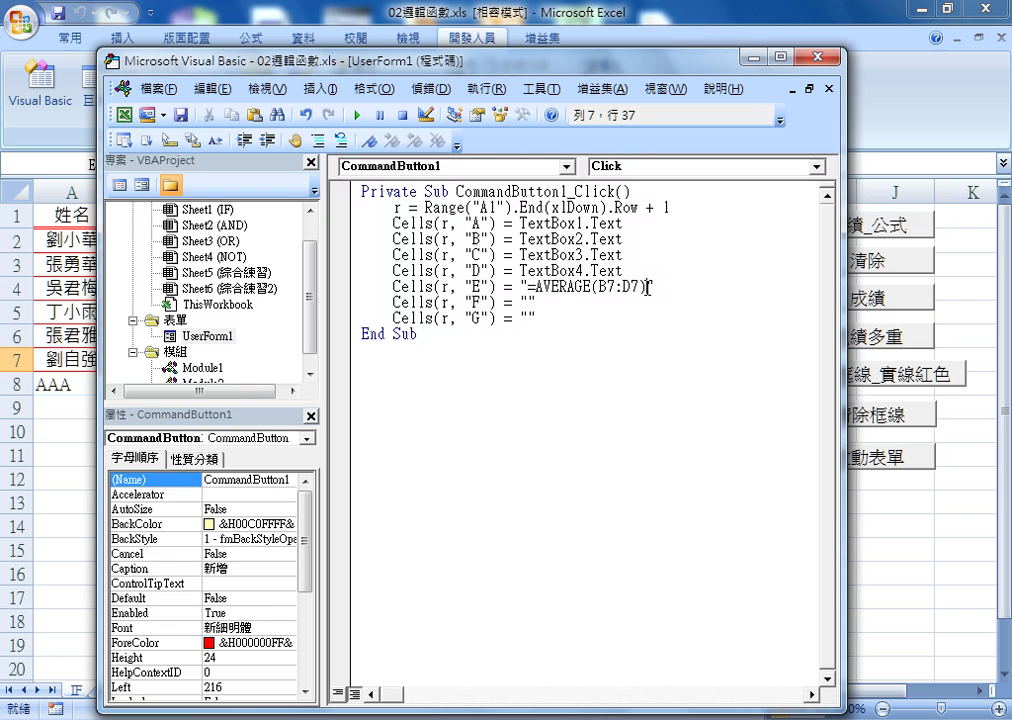
Step: Replace the 7 in B7 with " & r & " in the AVERAGE string
left_click_drag(648, 287, 537, 287)
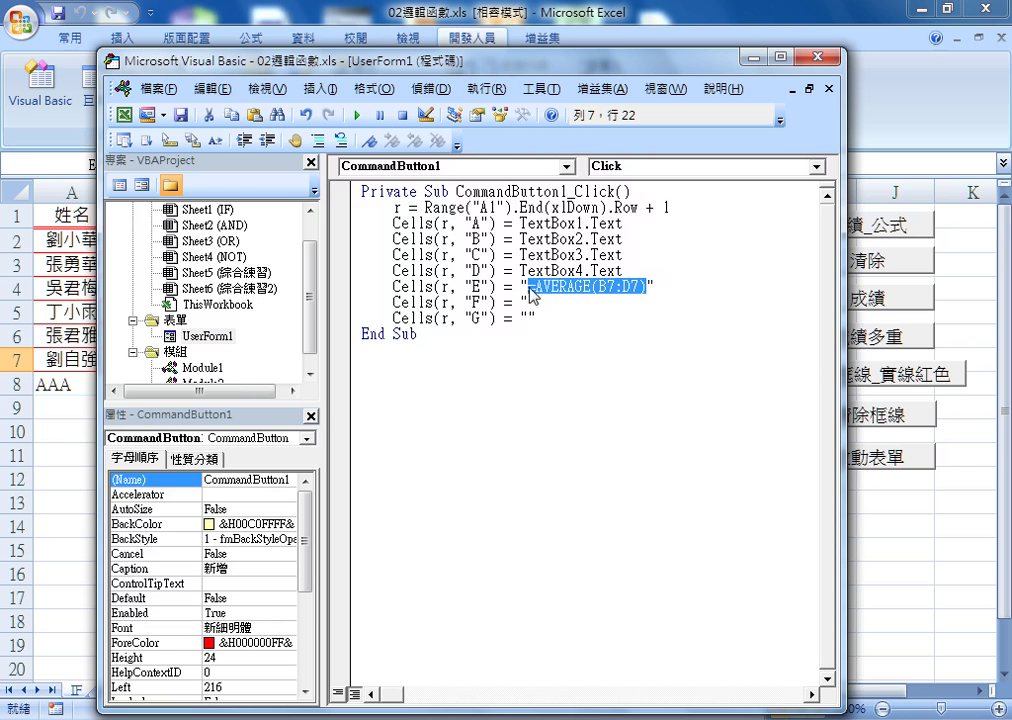
left_click(609, 287)
key("shift+Right")
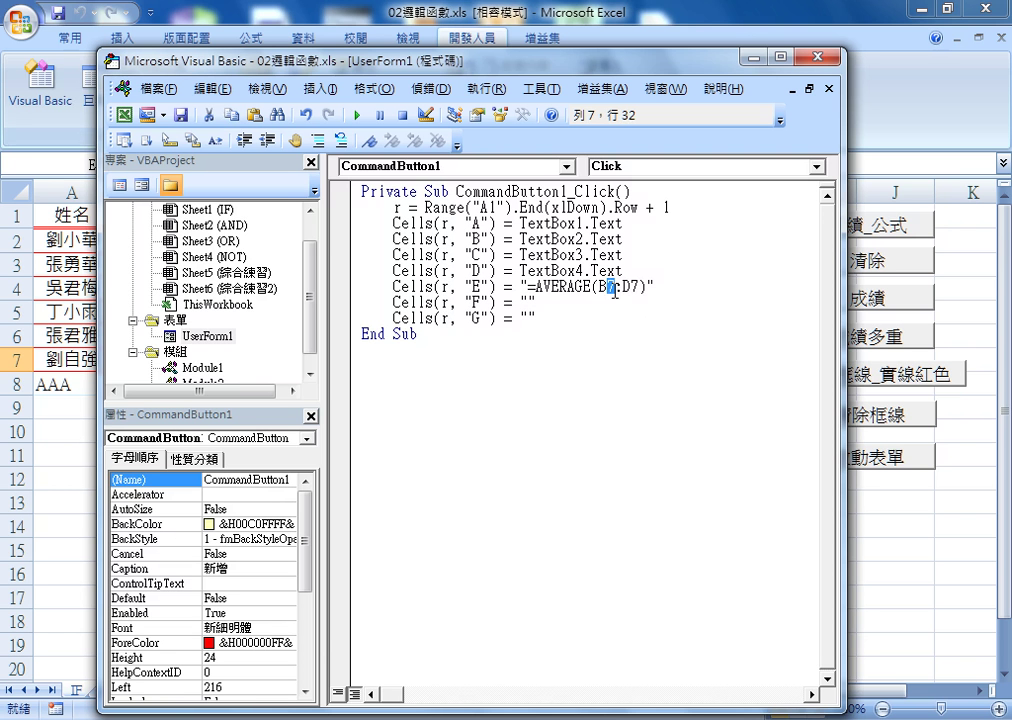
key("Right")
key("Right")
key("Right")
key("Left")
key("Left")
key("Left")
key("shift+Left")
type("\"\"")
key("Left")
type("&&")
type("r")
key("Left")
key("Left")
key("Left")
key("Right")
key("Right")
key("space")
key("Right")
key("space")
key("Right")
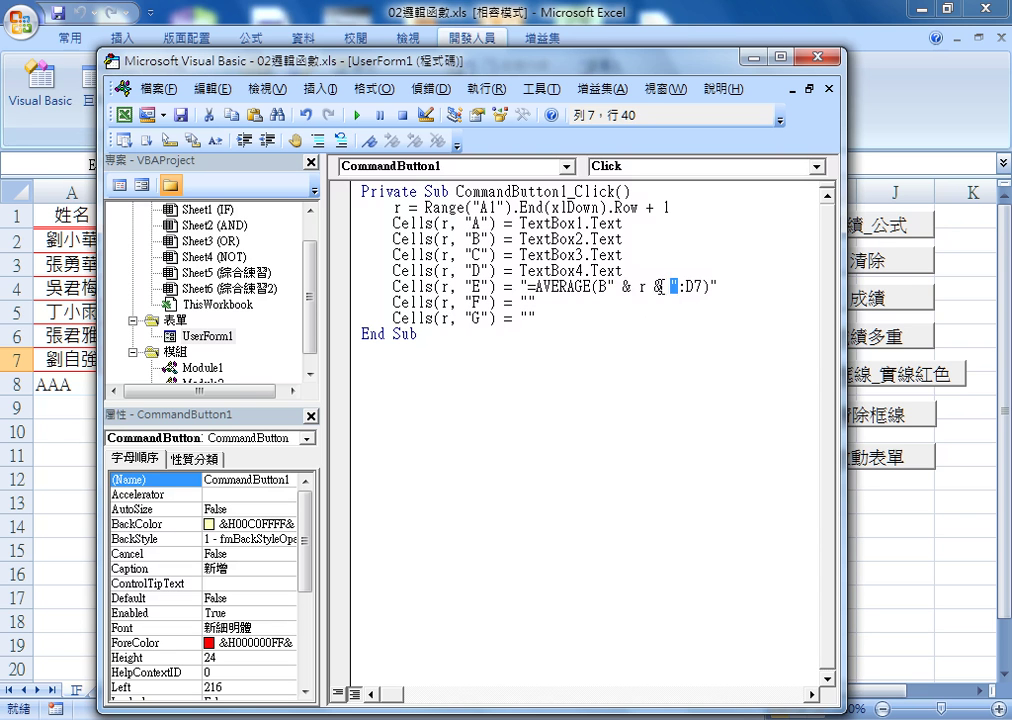
Step: Copy the " & r & " piece and paste it over the 7 in D7
left_click_drag(670, 286, 608, 286)
right_click(629, 288)
left_click(678, 323)
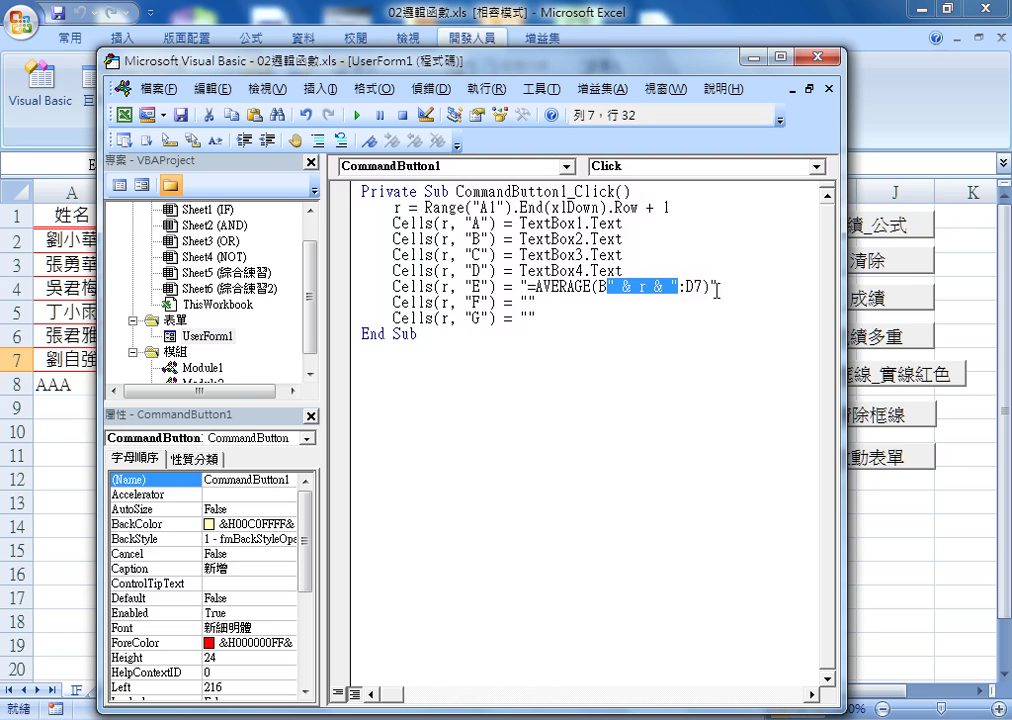
left_click(697, 286)
right_click(701, 290)
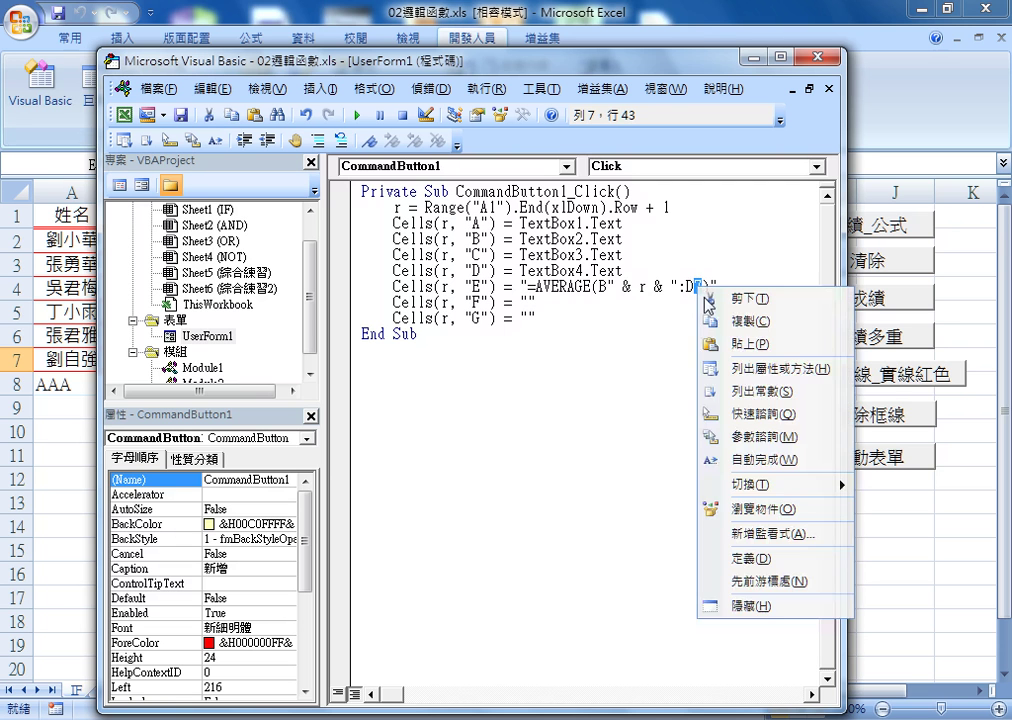
left_click(731, 338)
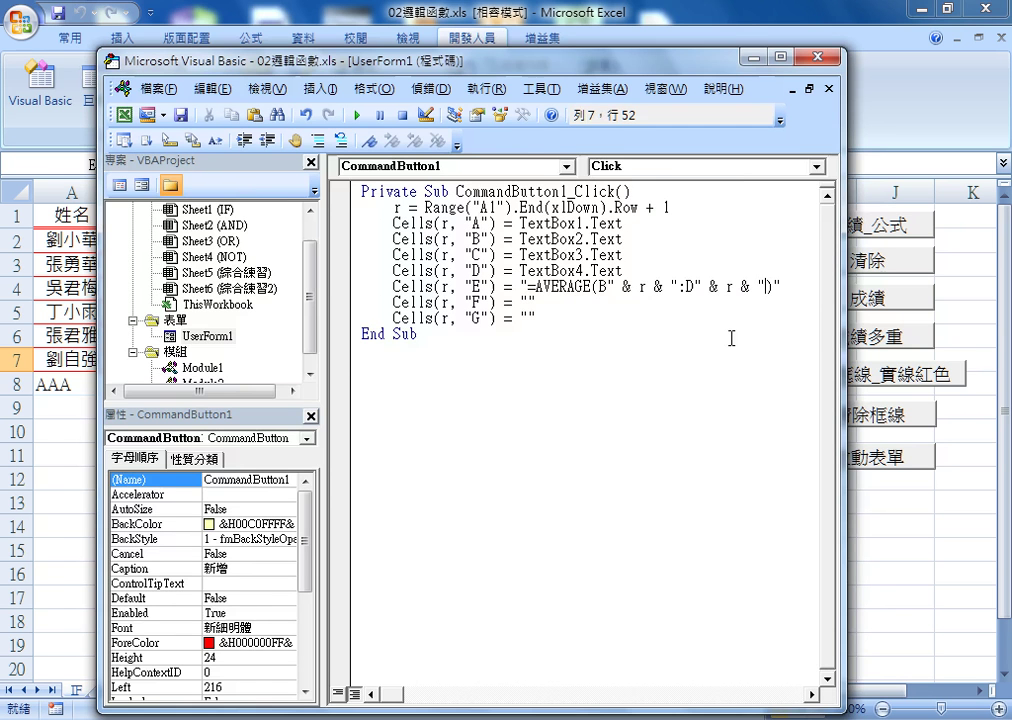
Step: Copy F7's =IF(E7>=60,"Y","N") formula and paste it into the Cells(r, "F") line
left_click(886, 129)
left_click(578, 357)
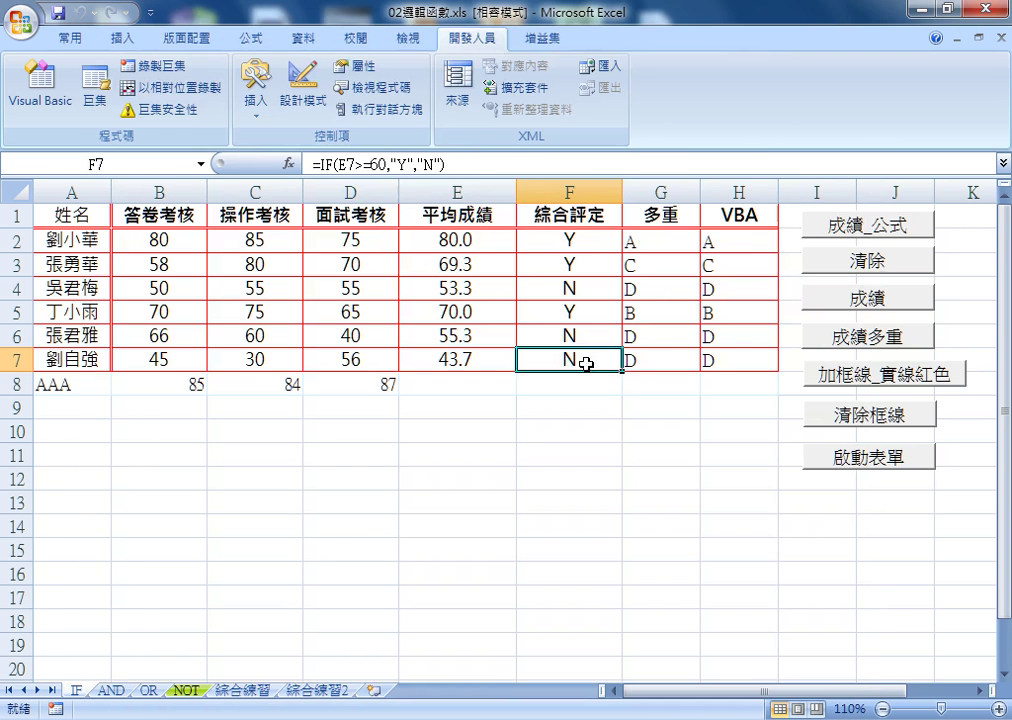
left_click_drag(470, 164, 333, 163)
right_click(334, 163)
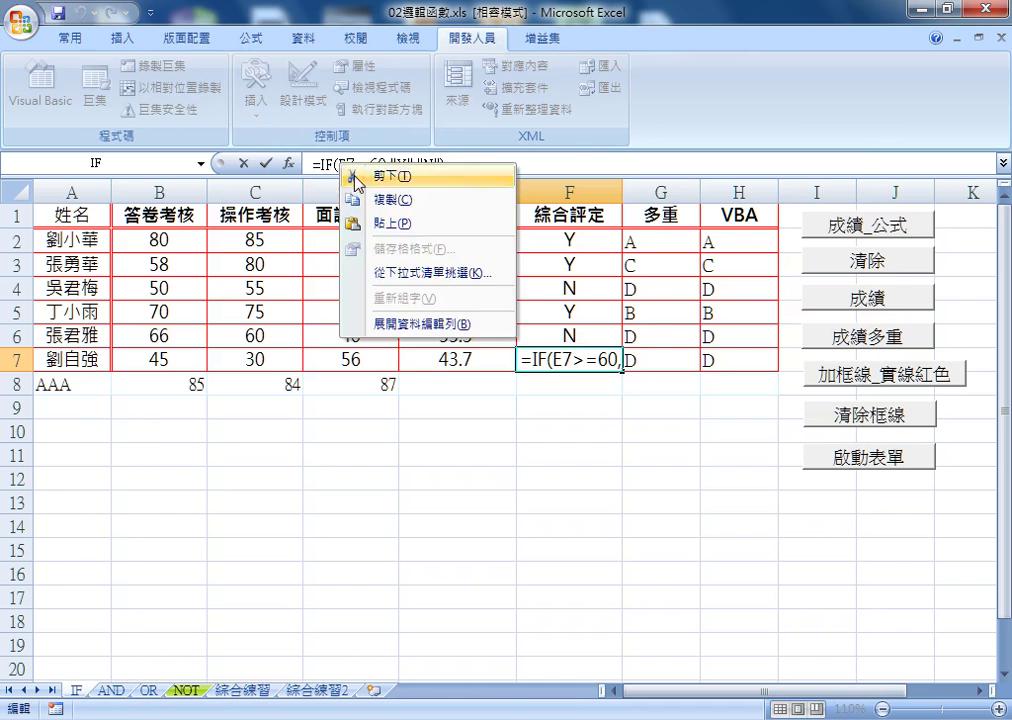
left_click(372, 199)
key("Escape")
left_click(60, 100)
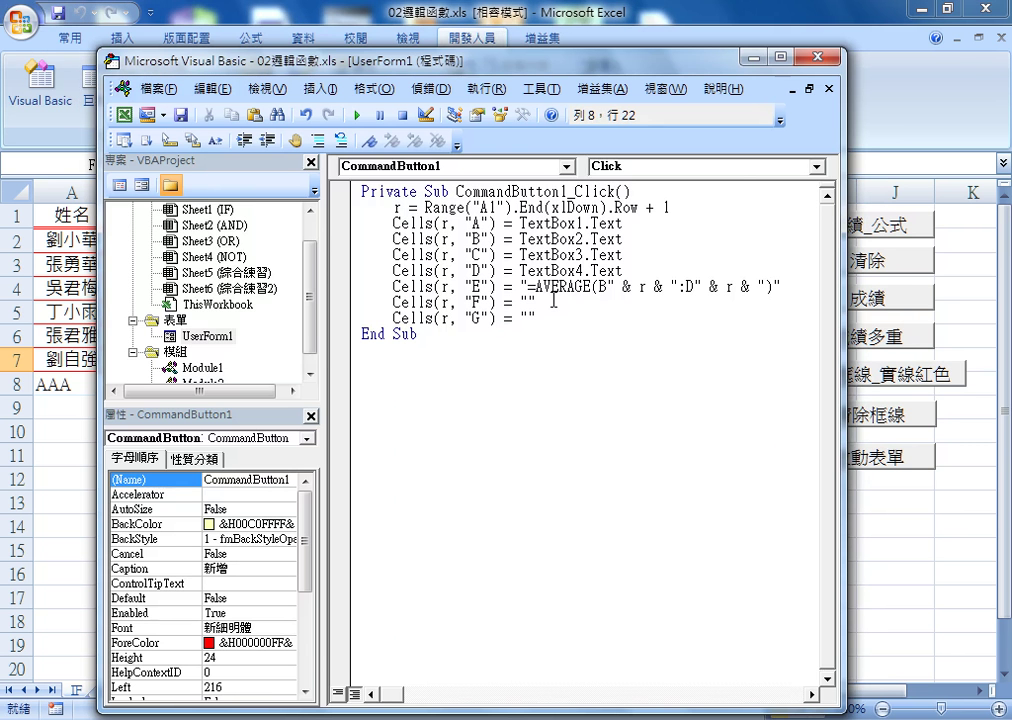
key("ctrl+v")
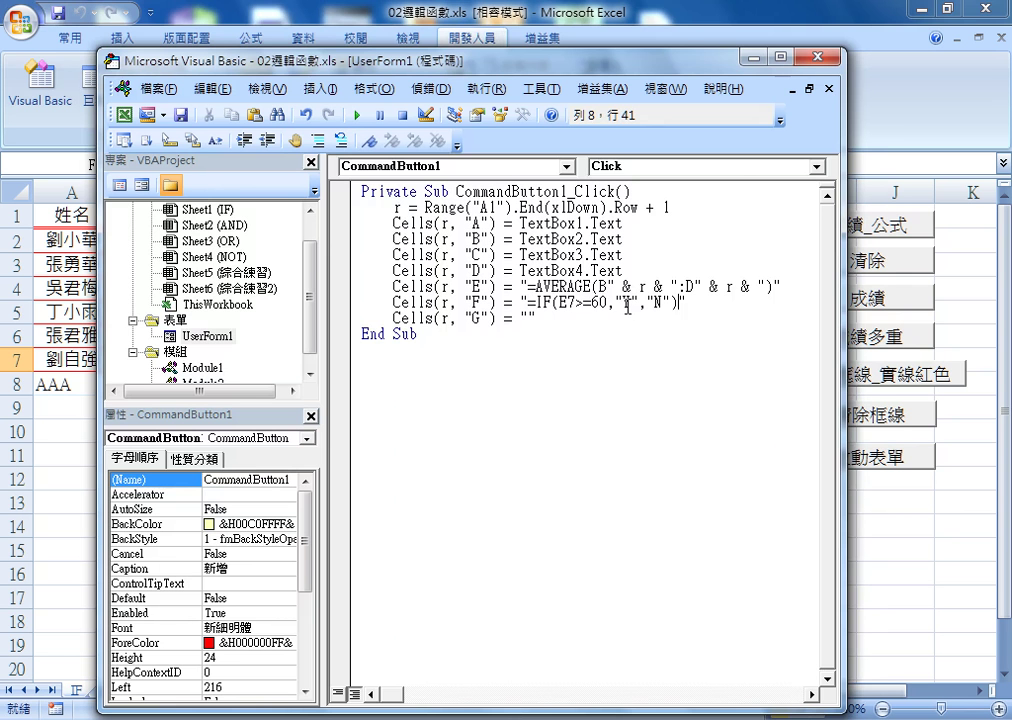
Step: Review G7's nested IF grade formula in the formula bar without changing it
left_click(892, 110)
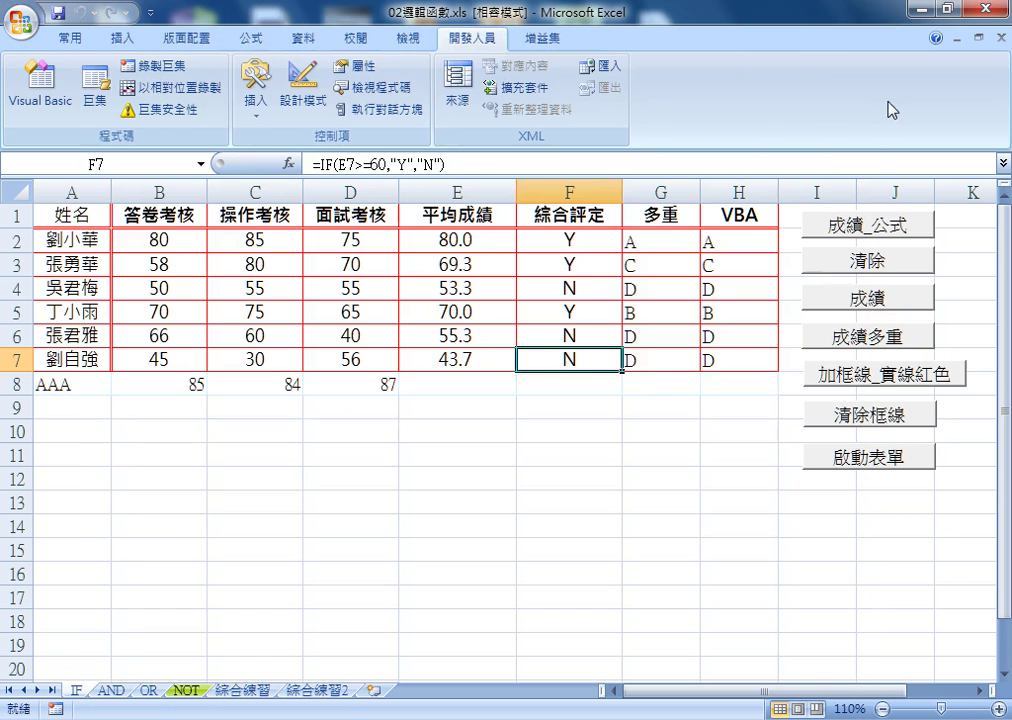
left_click(658, 361)
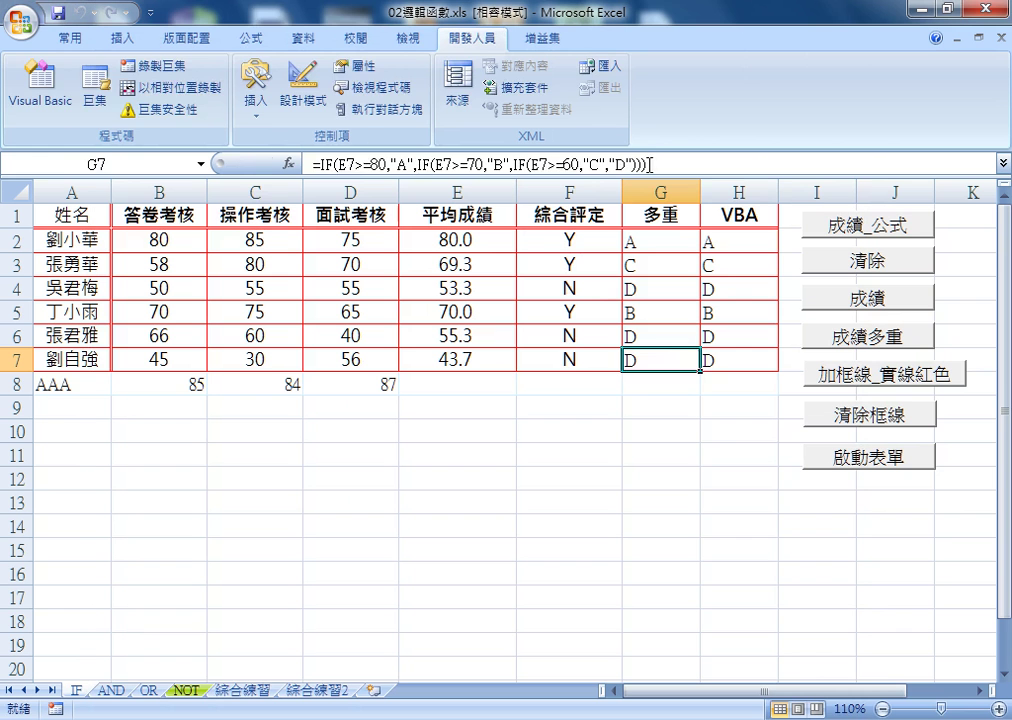
left_click_drag(651, 163, 258, 163)
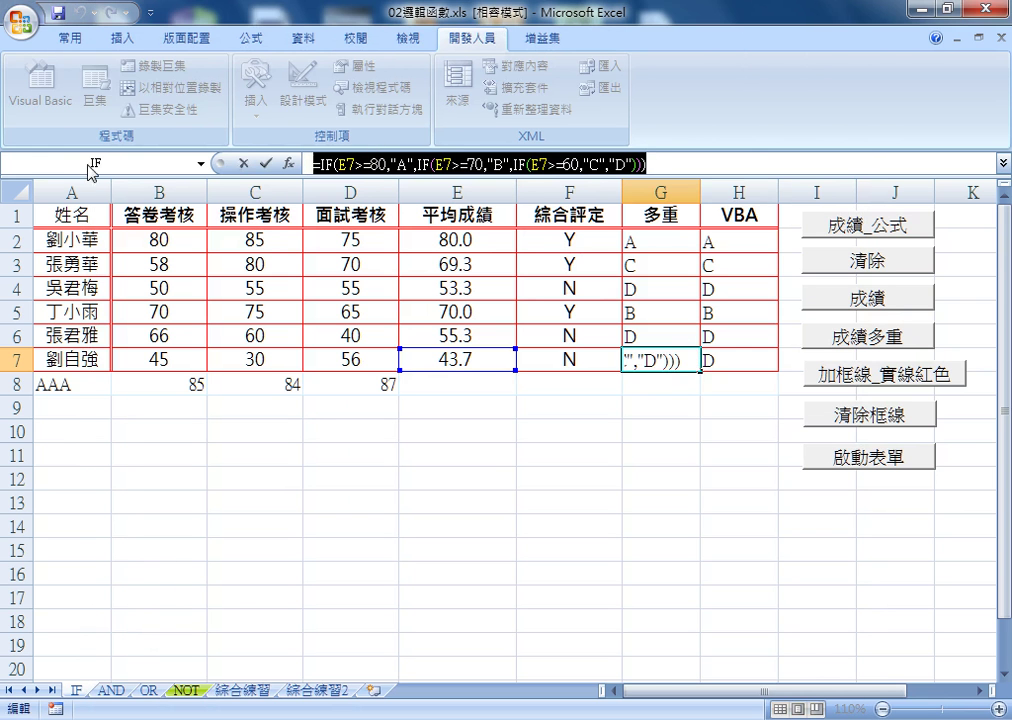
left_click(243, 163)
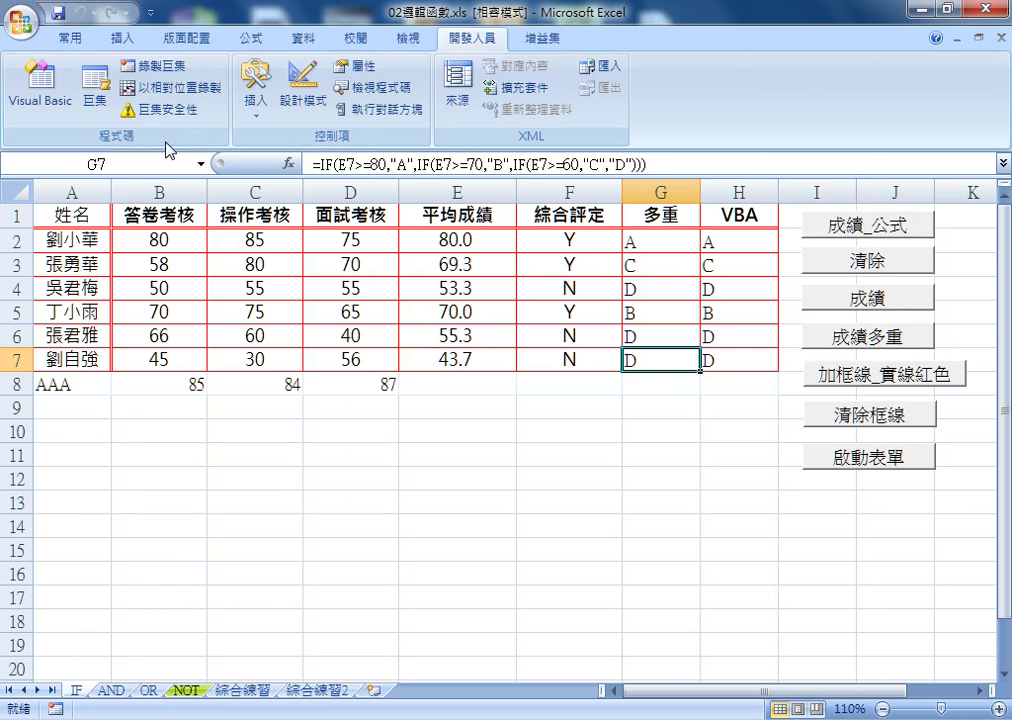
Step: Dismiss the compile error on the column F line and locate the quotes around Y
left_click(42, 90)
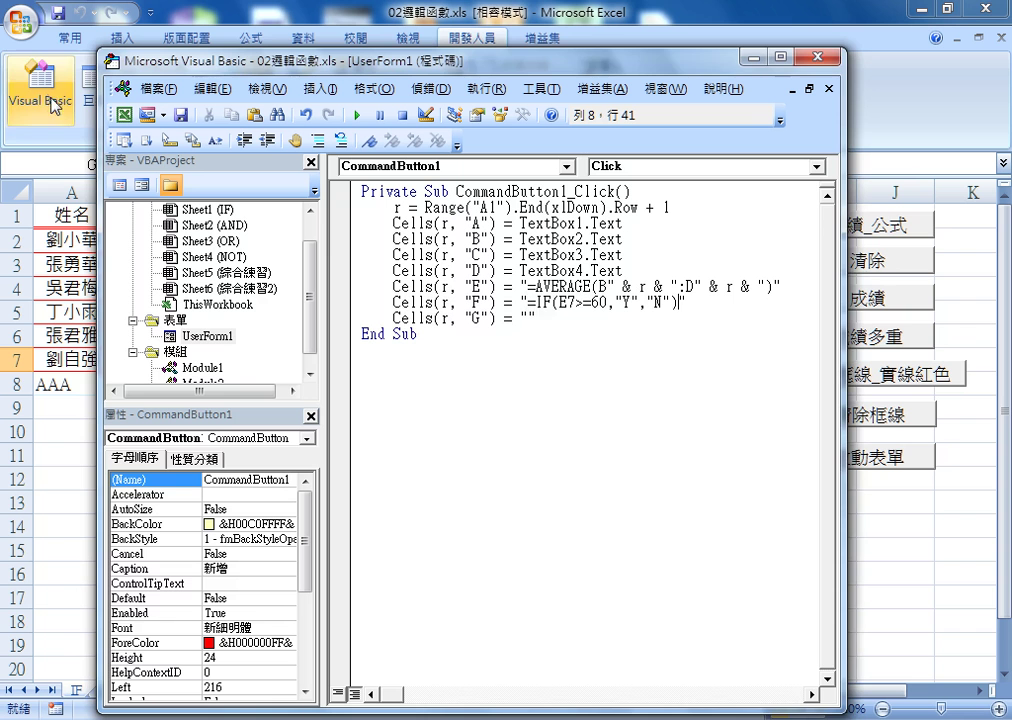
left_click(537, 320)
key("Return")
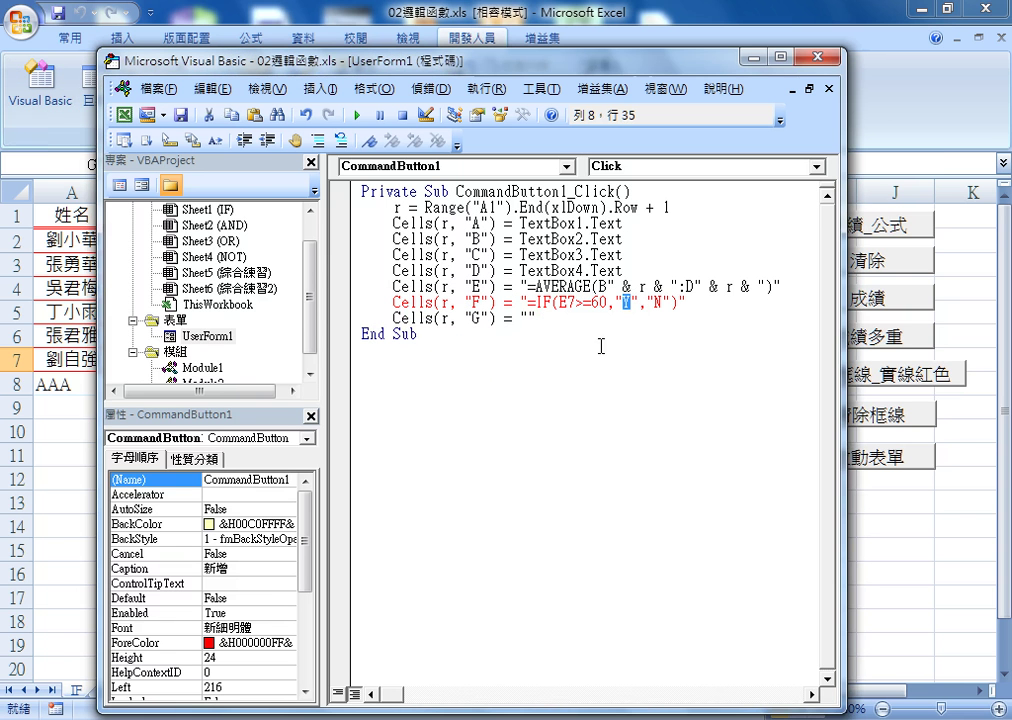
left_click(529, 317)
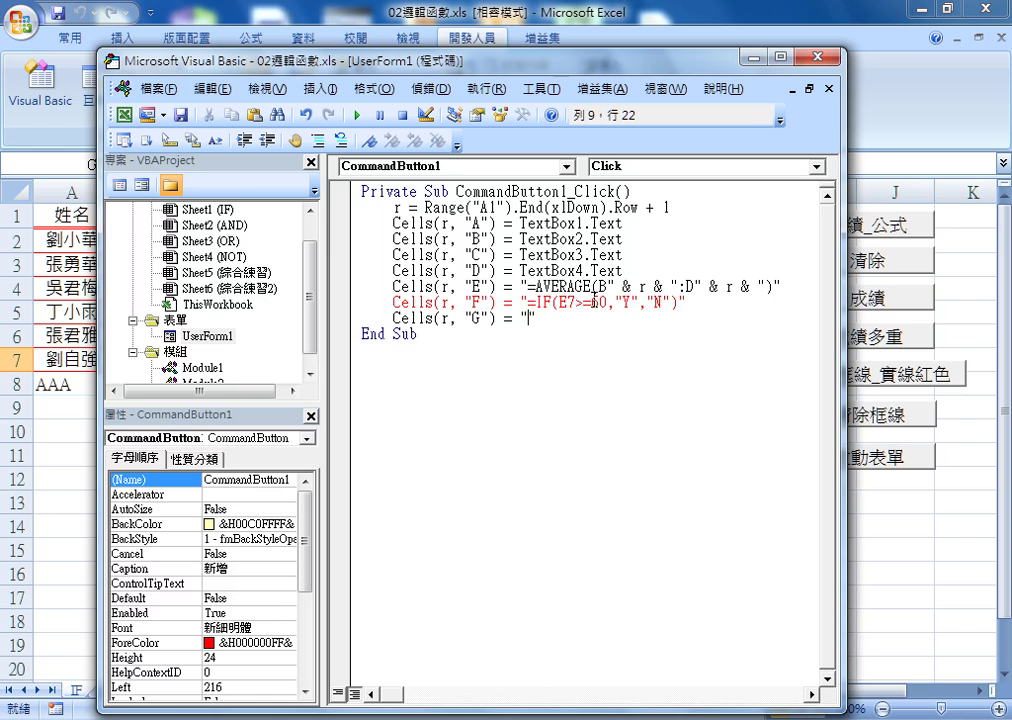
left_click_drag(621, 302, 613, 302)
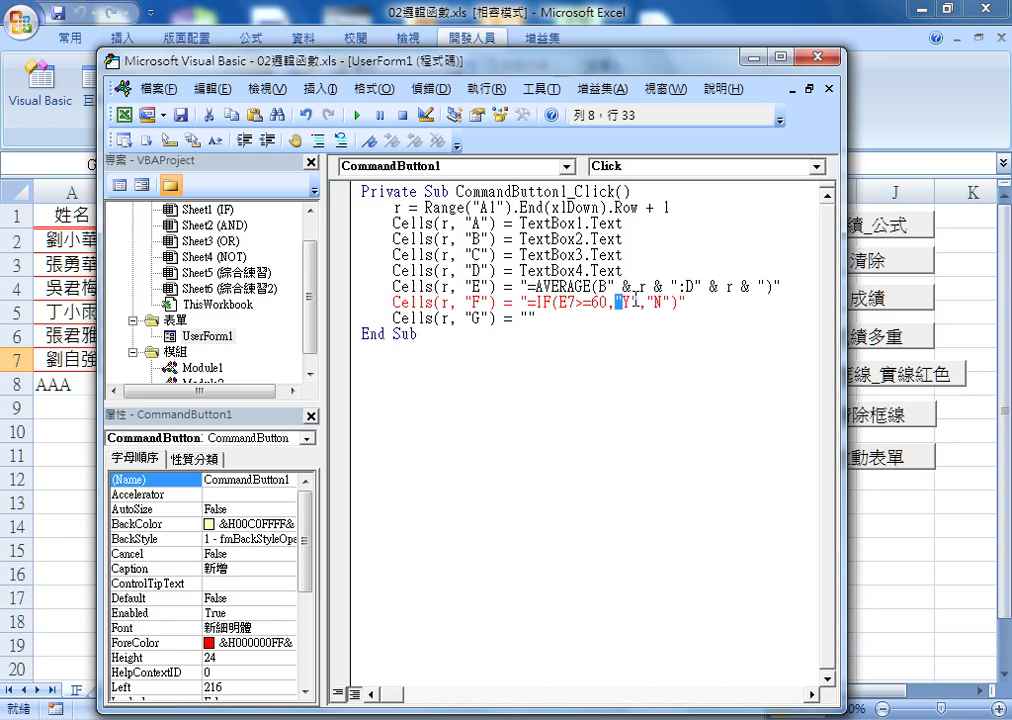
left_click(632, 302)
Step: Double the quotes around Y and N so the F line reads "=IF(E7>=60,""Y"",""N"")"
key("Left")
type("\"")
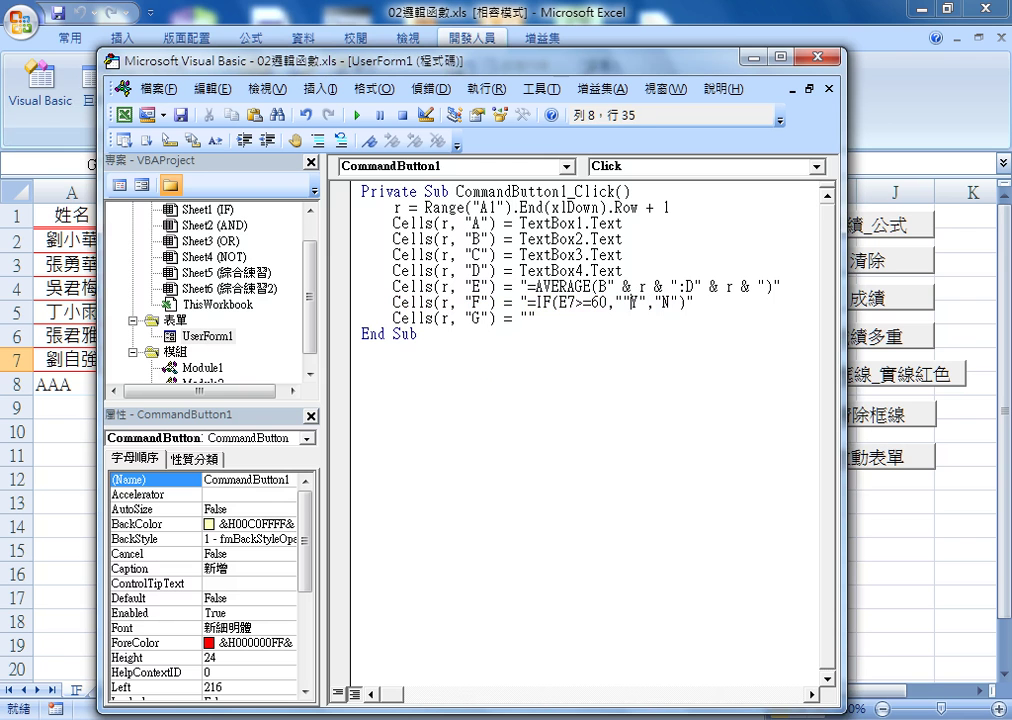
key("Right")
type("\"")
key("Right")
key("Right")
key("Right")
type("\"")
key("Right")
type("\"")
key("Right")
left_click(527, 318)
Step: Paste G7's nested grade formula into a new Notepad window
key("super")
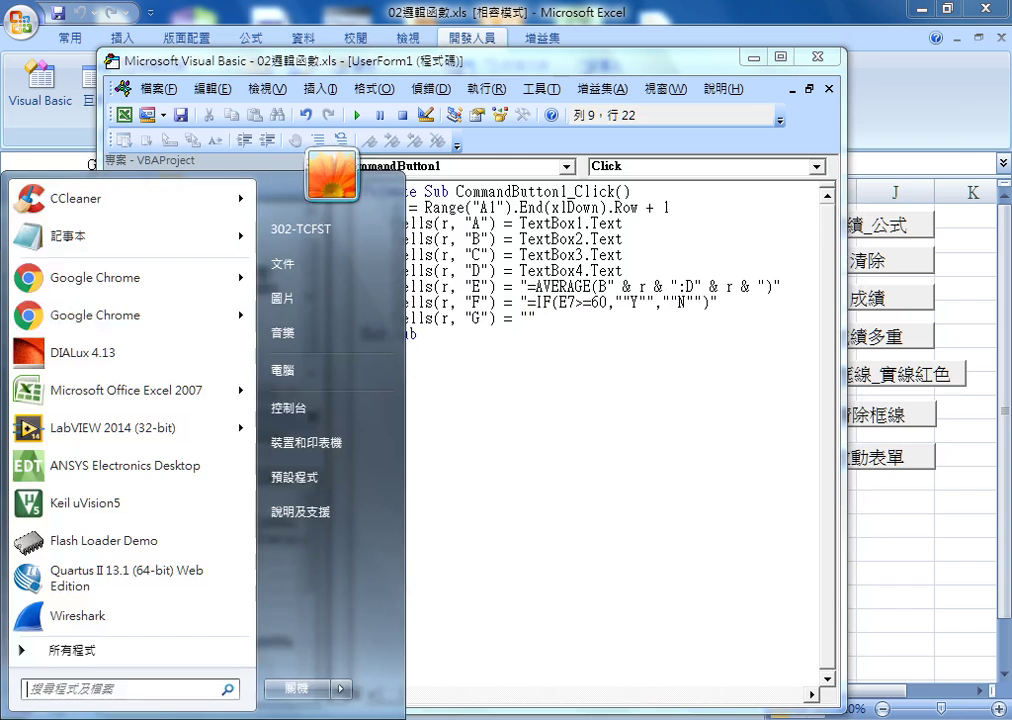
left_click(106, 234)
right_click(310, 373)
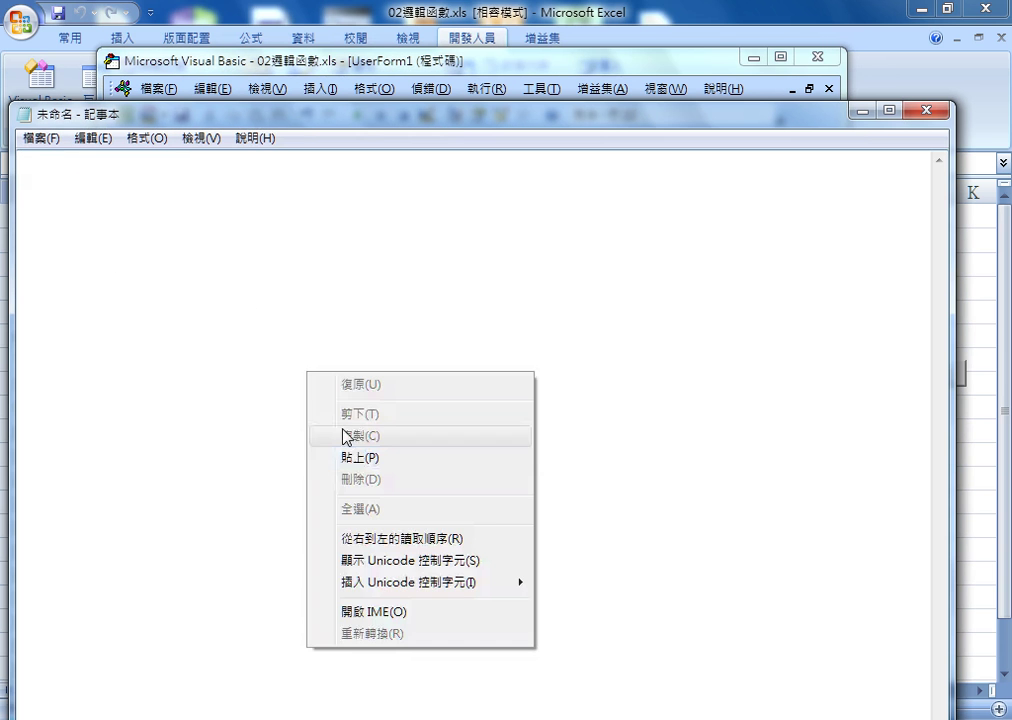
left_click(343, 459)
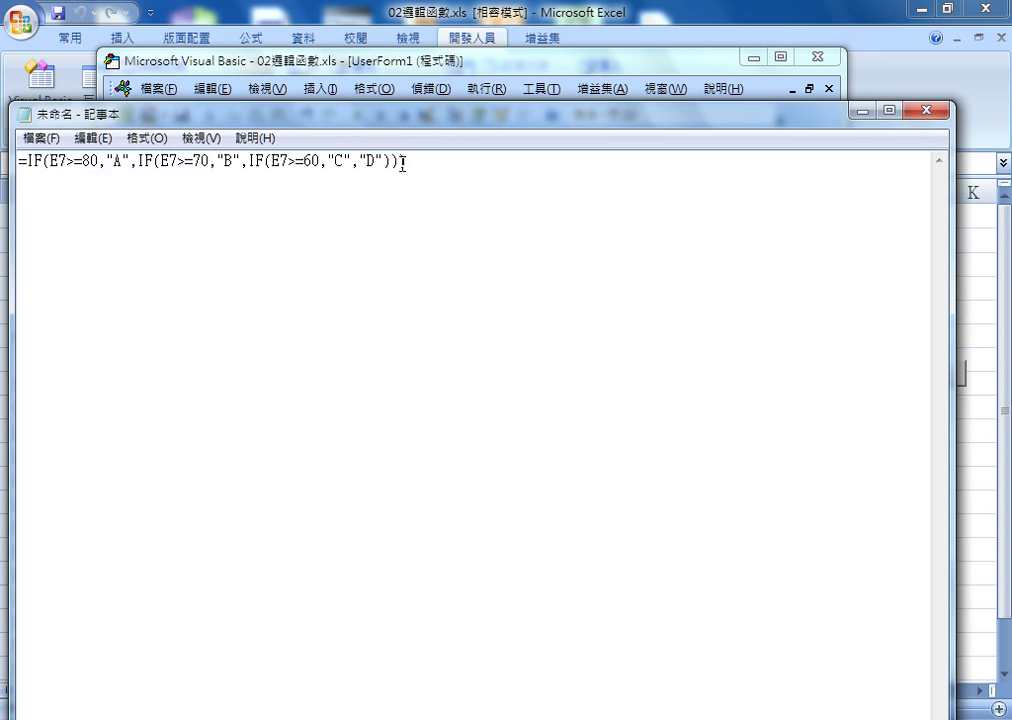
Step: Replace every " with "" using Replace All, then copy the converted formula
left_click(121, 161)
left_click(92, 138)
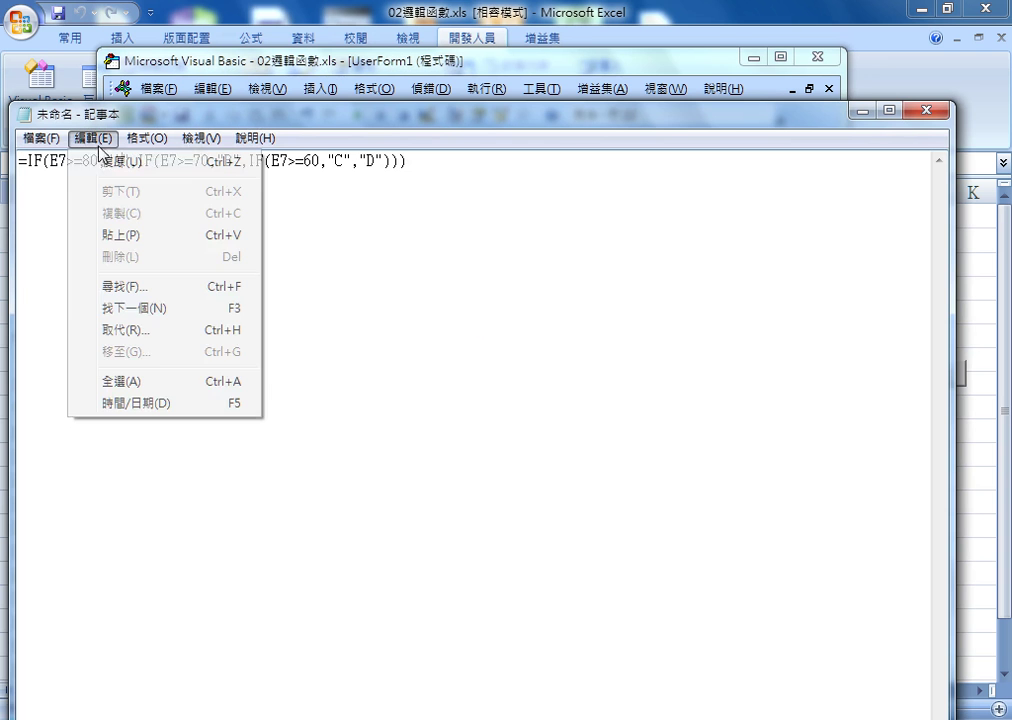
left_click(140, 330)
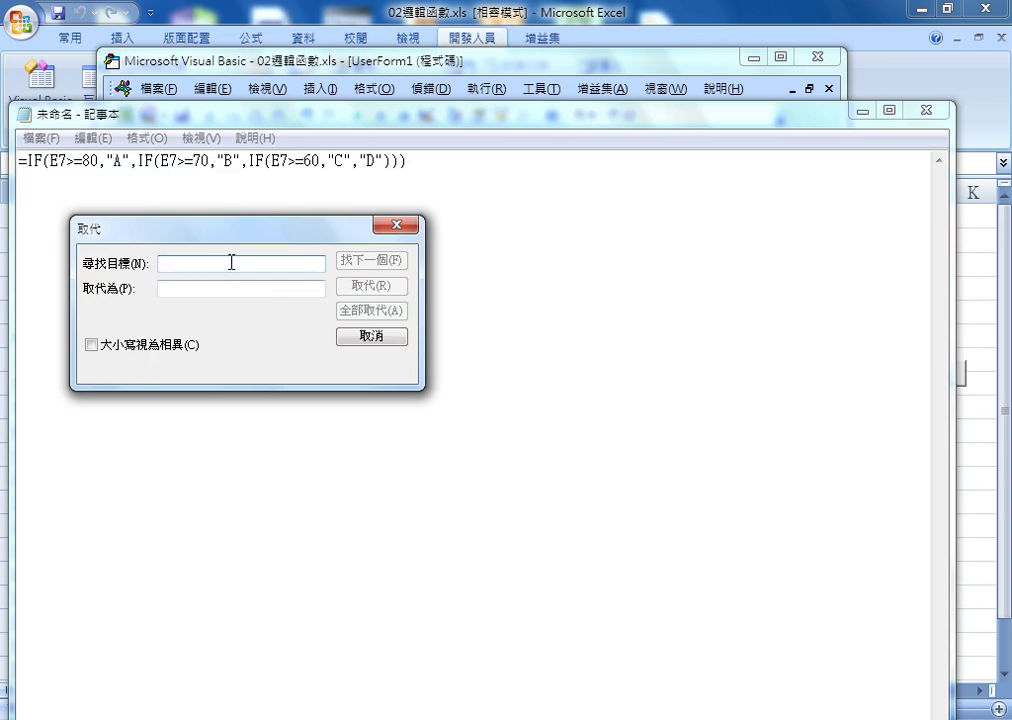
type("\"")
key("Tab")
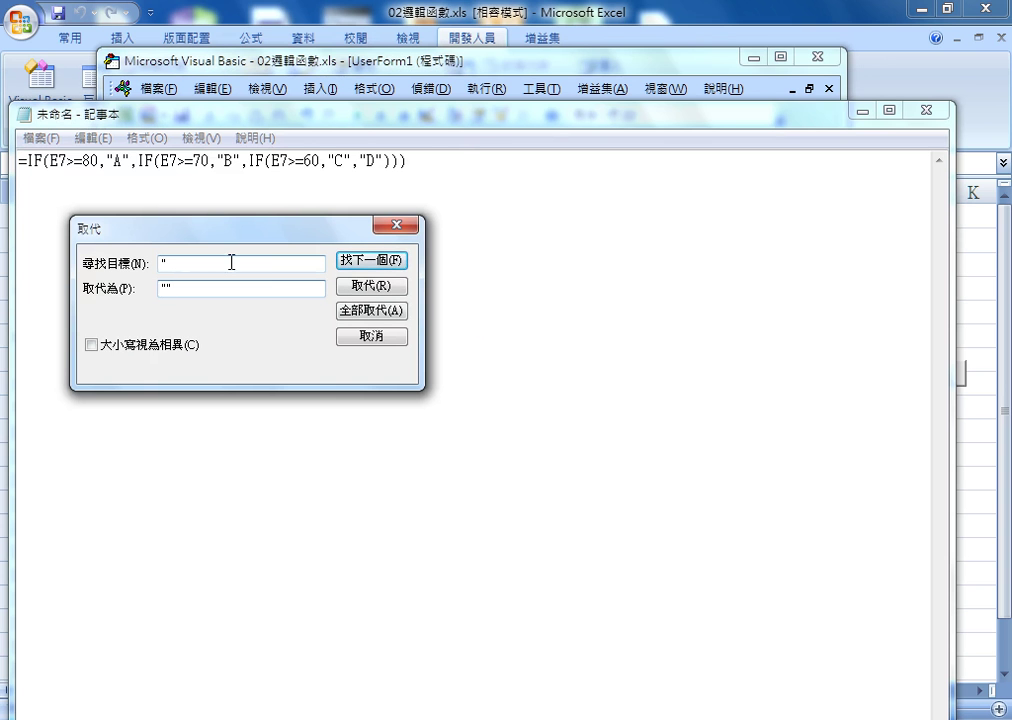
left_click(369, 312)
left_click(369, 336)
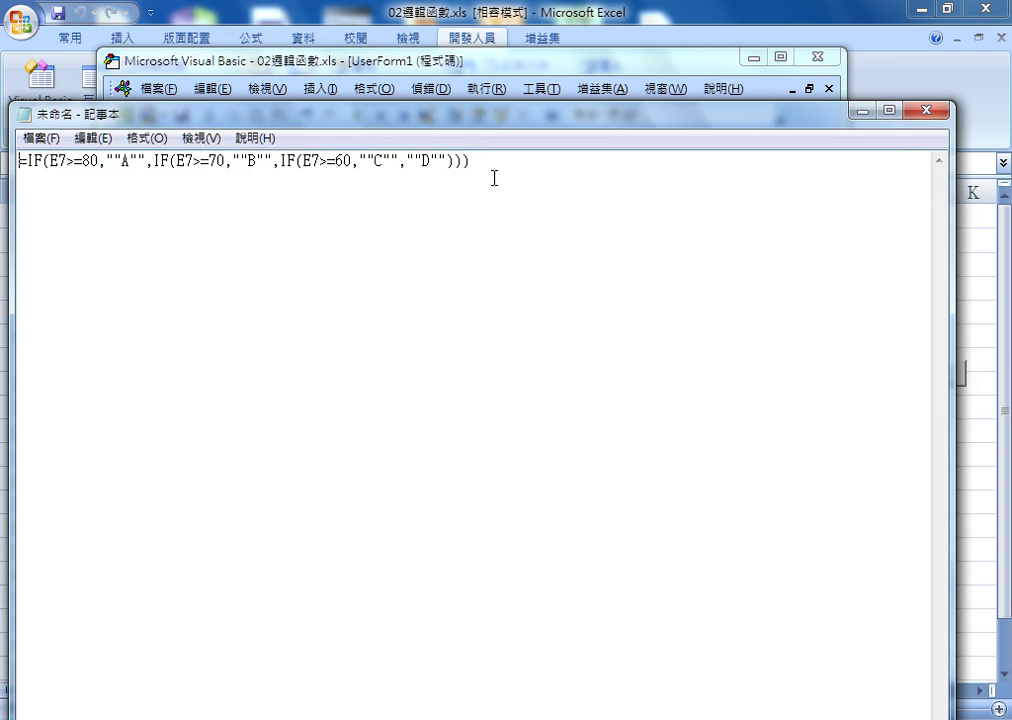
left_click_drag(492, 176, 15, 160)
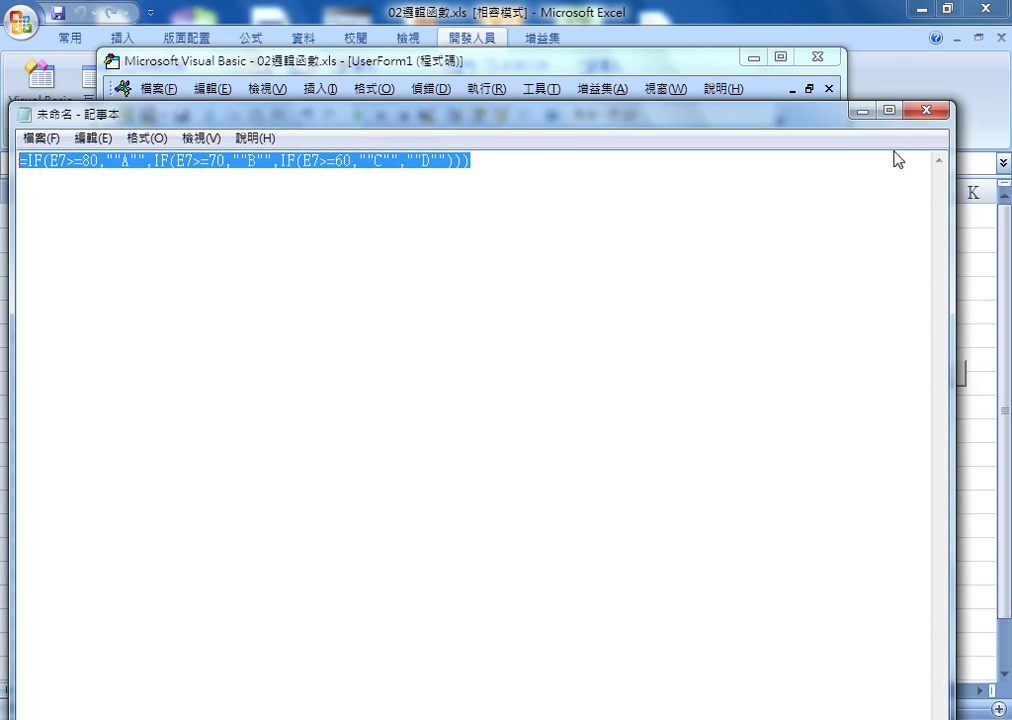
left_click(861, 111)
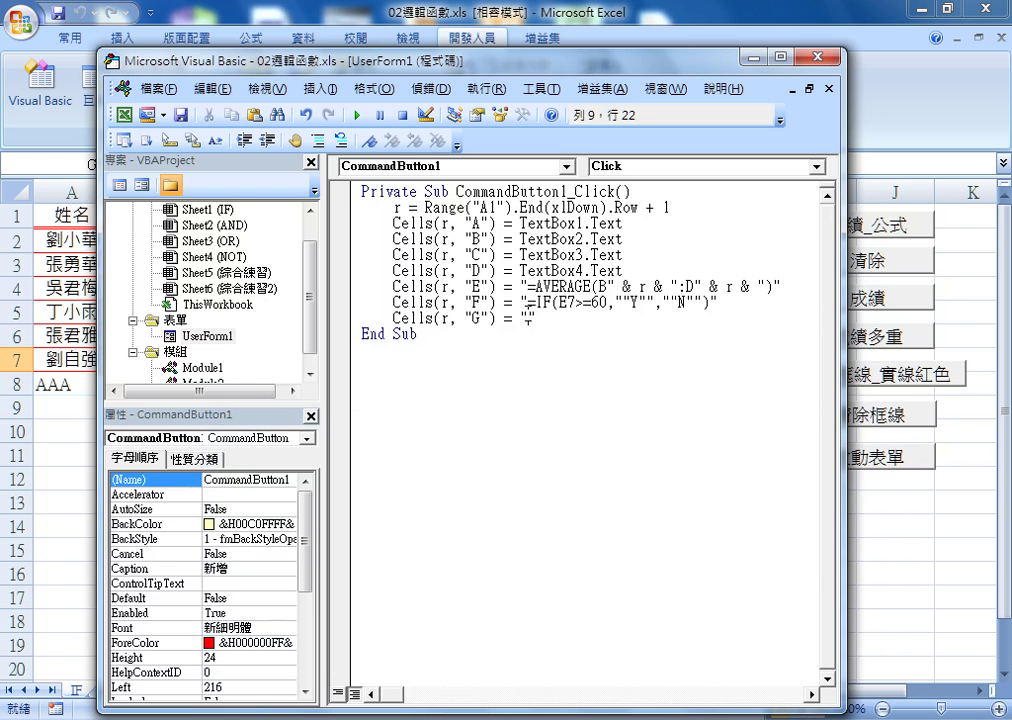
Step: Paste the doubled-quote nested grade formula into the Cells(r, "G") line
type("\"")
key("ctrl+v")
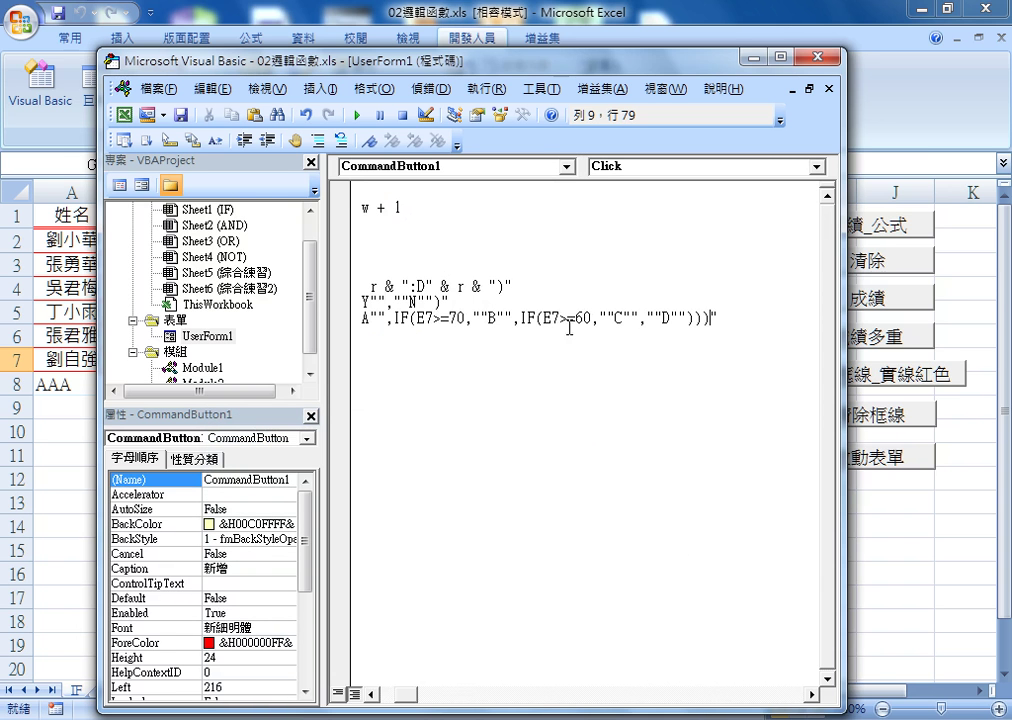
left_click_drag(409, 699, 380, 699)
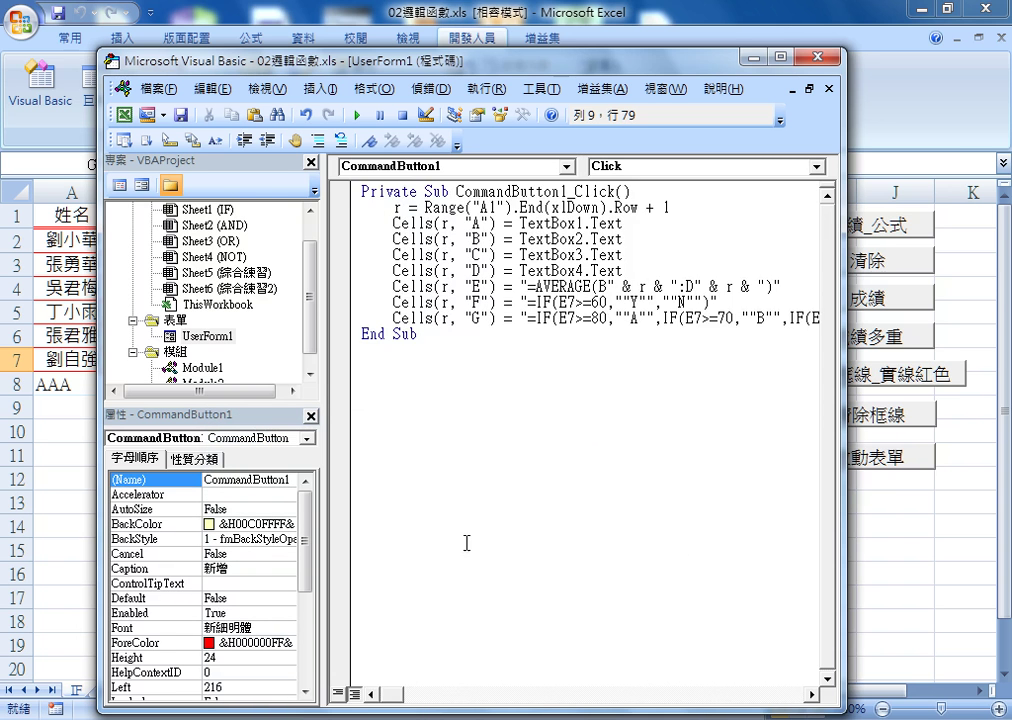
Step: Widen the VBA window and code pane, and select " & r & " on the AVERAGE line
left_click_drag(843, 252, 985, 252)
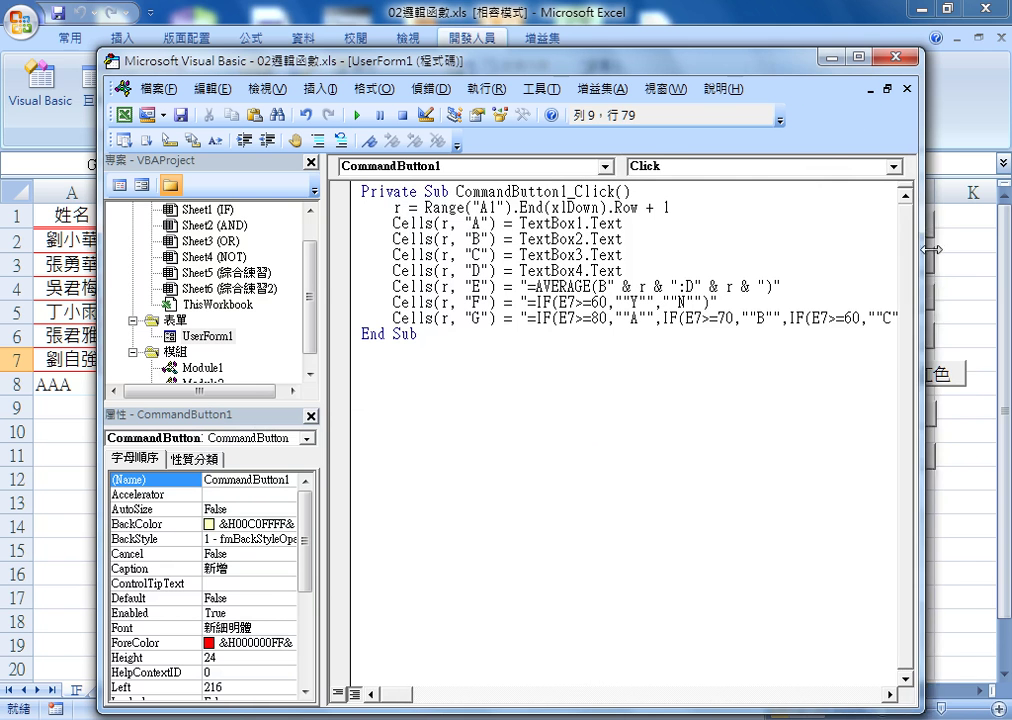
left_click_drag(320, 281, 247, 281)
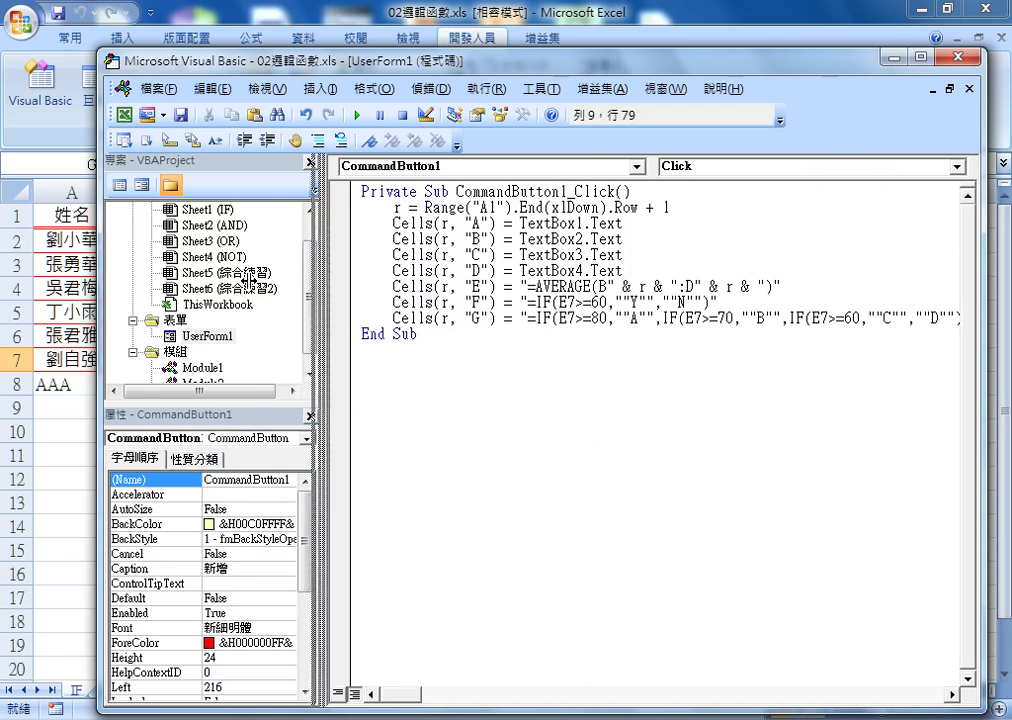
left_click(528, 287)
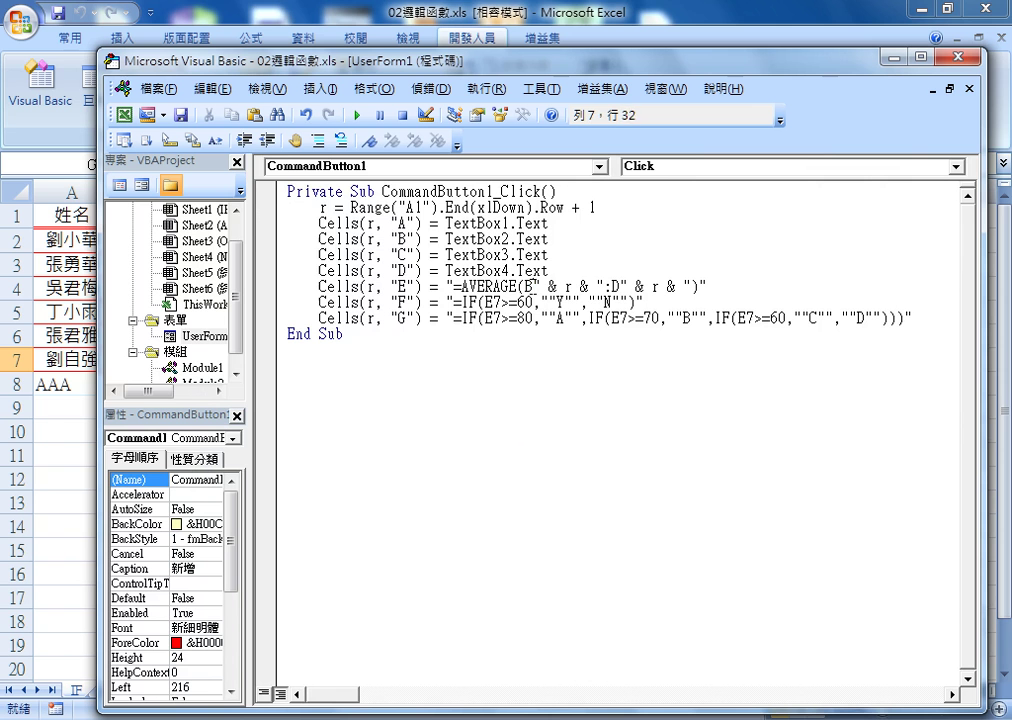
key("shift+Right")
key("shift+Right")
key("shift+Right")
key("shift+Right")
key("shift+Right")
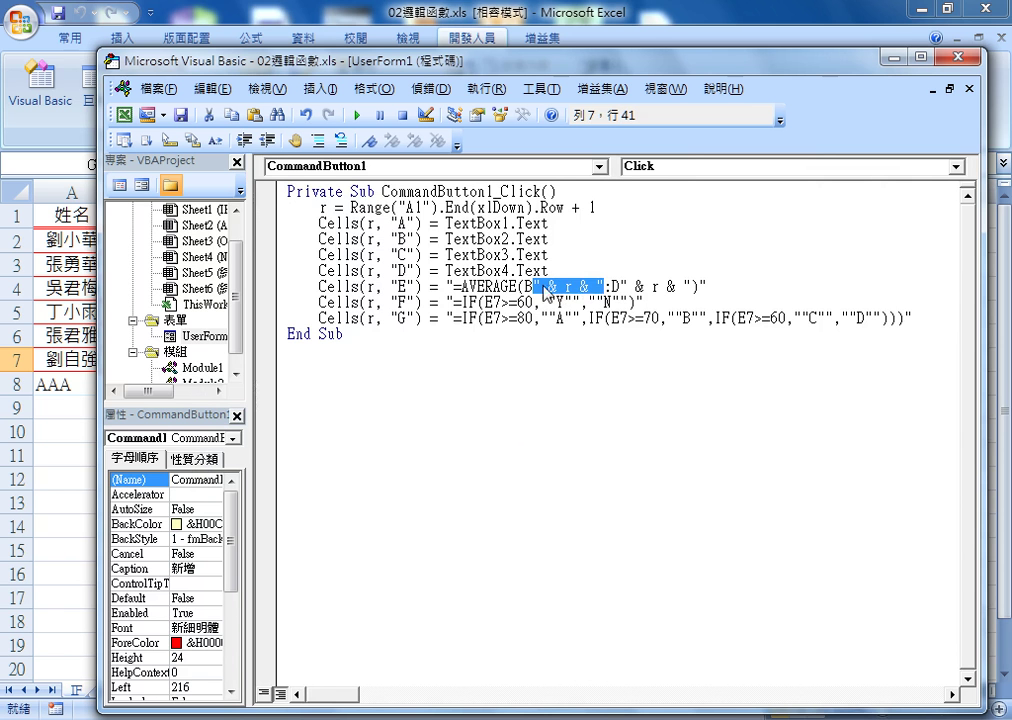
Step: Copy " & r & " and paste it over the 7 in E7 on the column F line
right_click(562, 286)
left_click(610, 323)
mouse_move(494, 302)
left_mouse_down()
mouse_move(504, 302)
mouse_move(494, 318)
left_mouse_up()
key("ctrl+v")
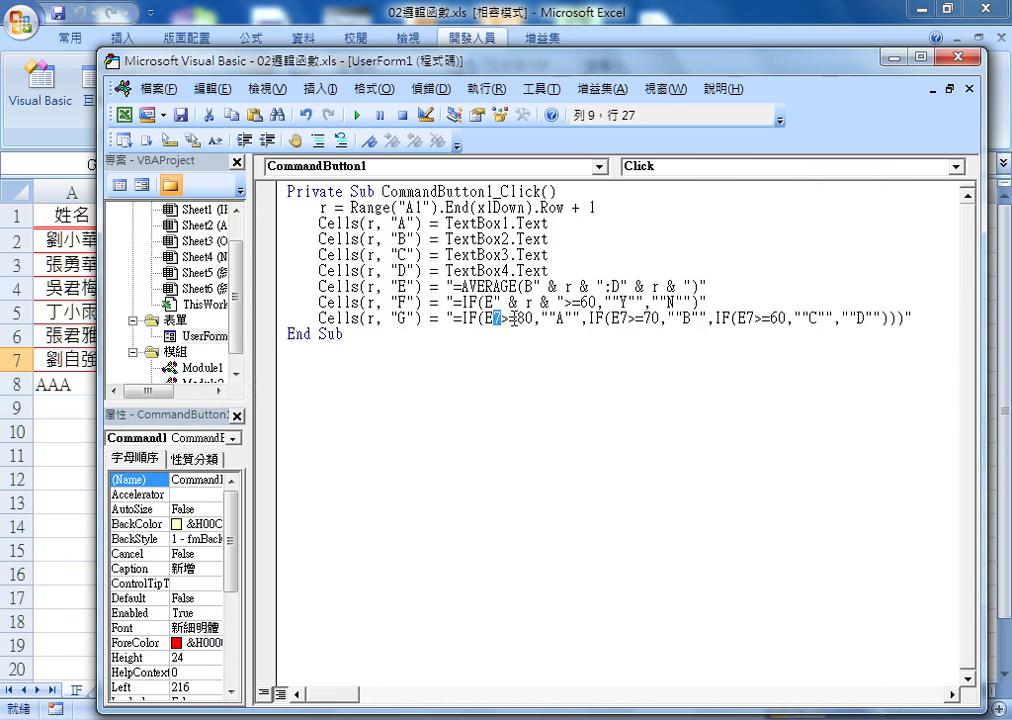
Step: Replace the 7 in all three E7 references of the column G grade formula with " & r & "
key("ctrl+v")
left_click_drag(692, 318, 684, 318)
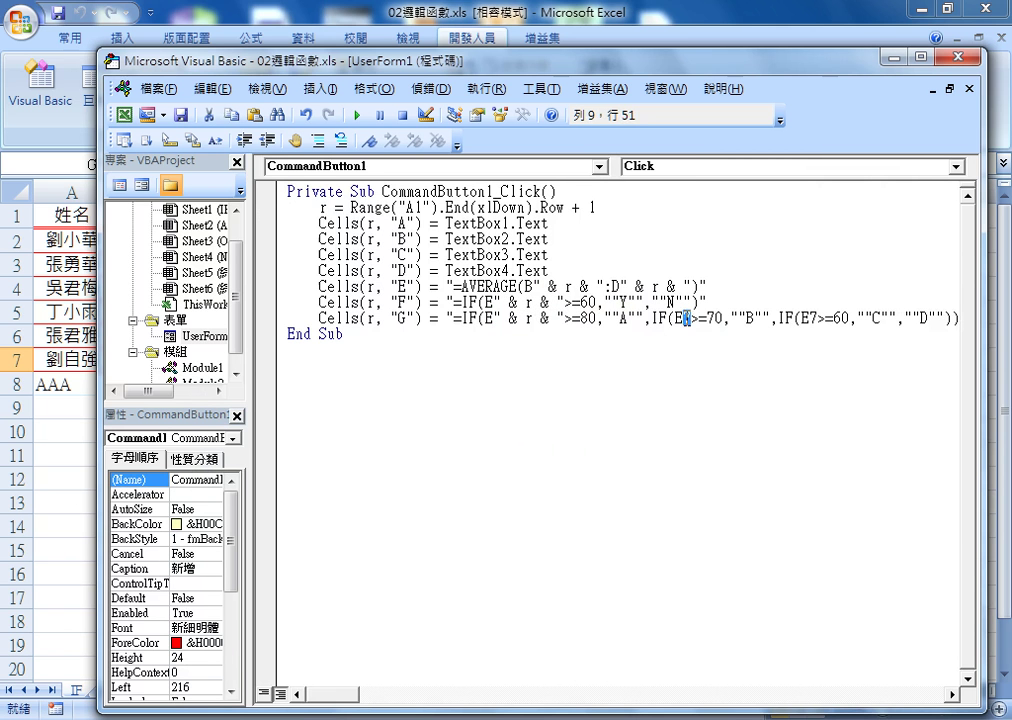
key("ctrl+v")
left_click(880, 318)
left_click_drag(880, 318, 872, 318)
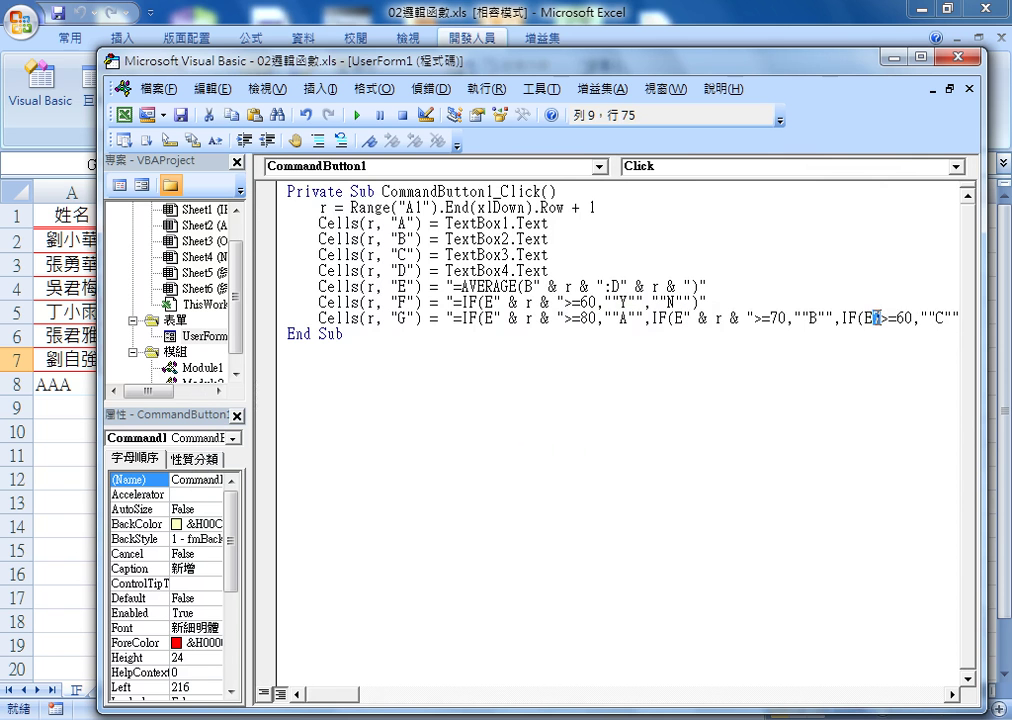
key("ctrl+v")
left_click_drag(342, 706, 358, 701)
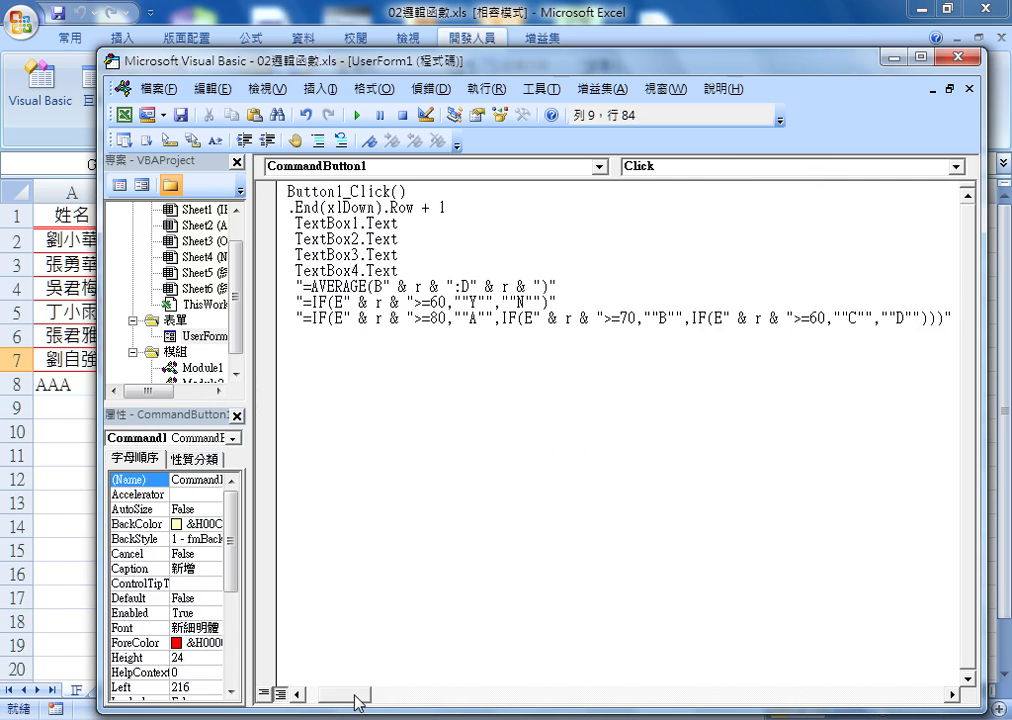
left_click_drag(358, 701, 320, 701)
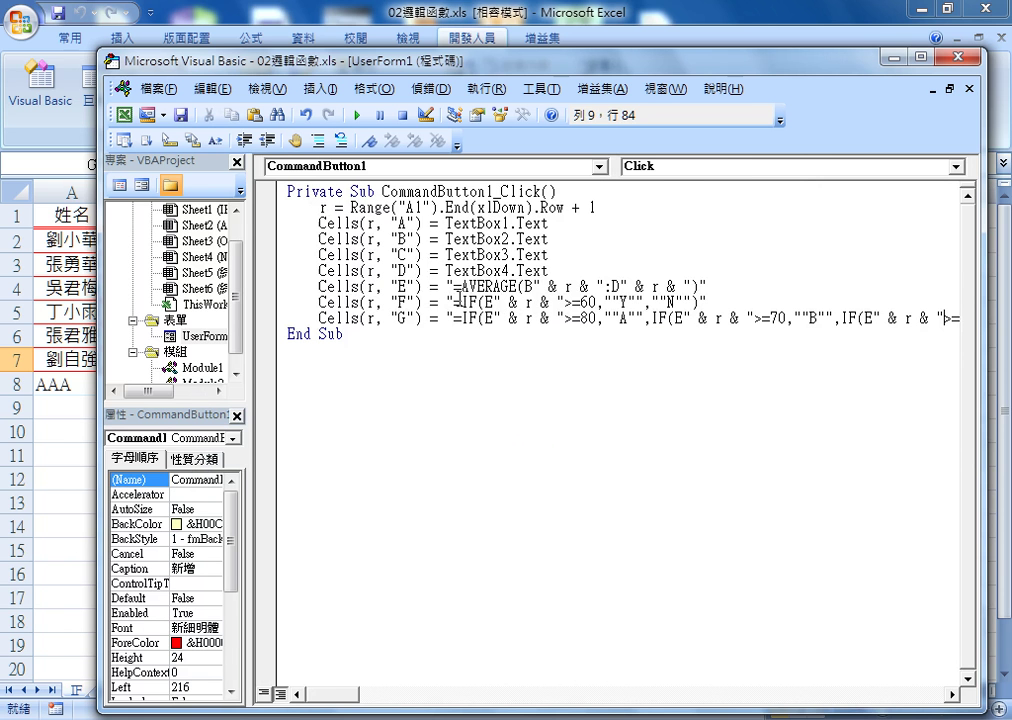
left_click_drag(453, 286, 697, 288)
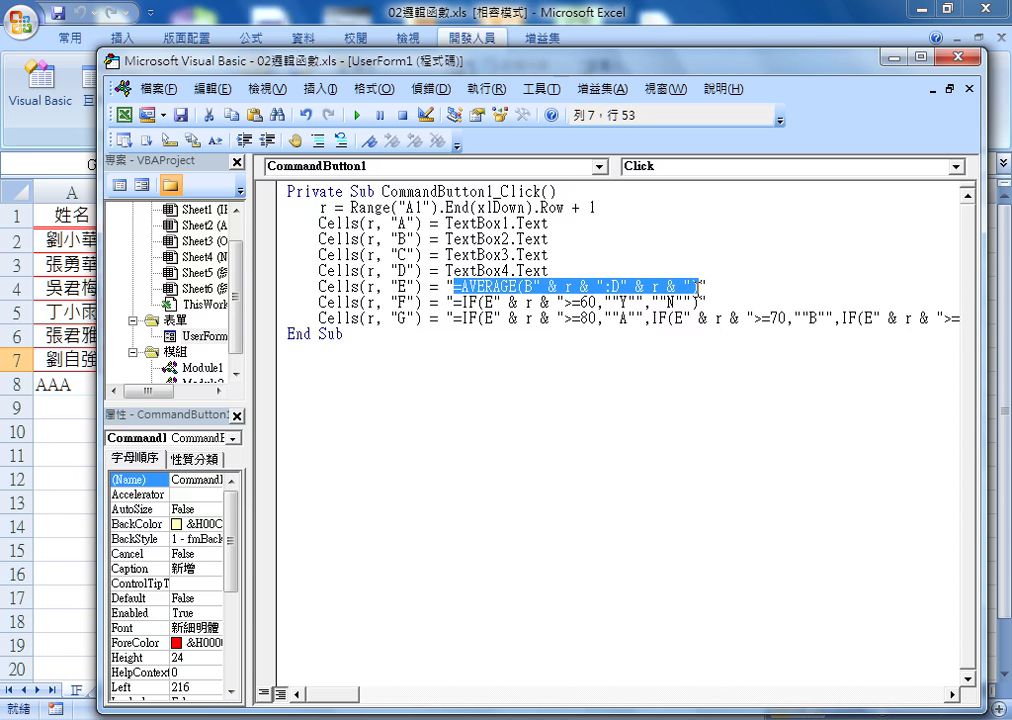
Step: Clear the old test record from worksheet row 8
left_click(45, 385)
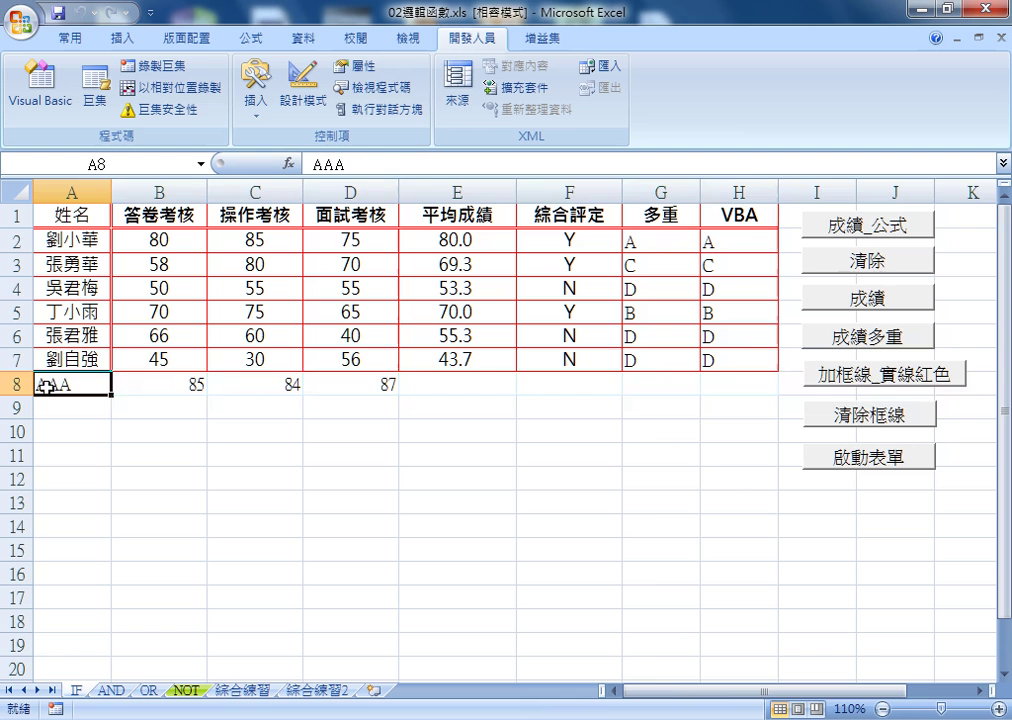
left_click(20, 384)
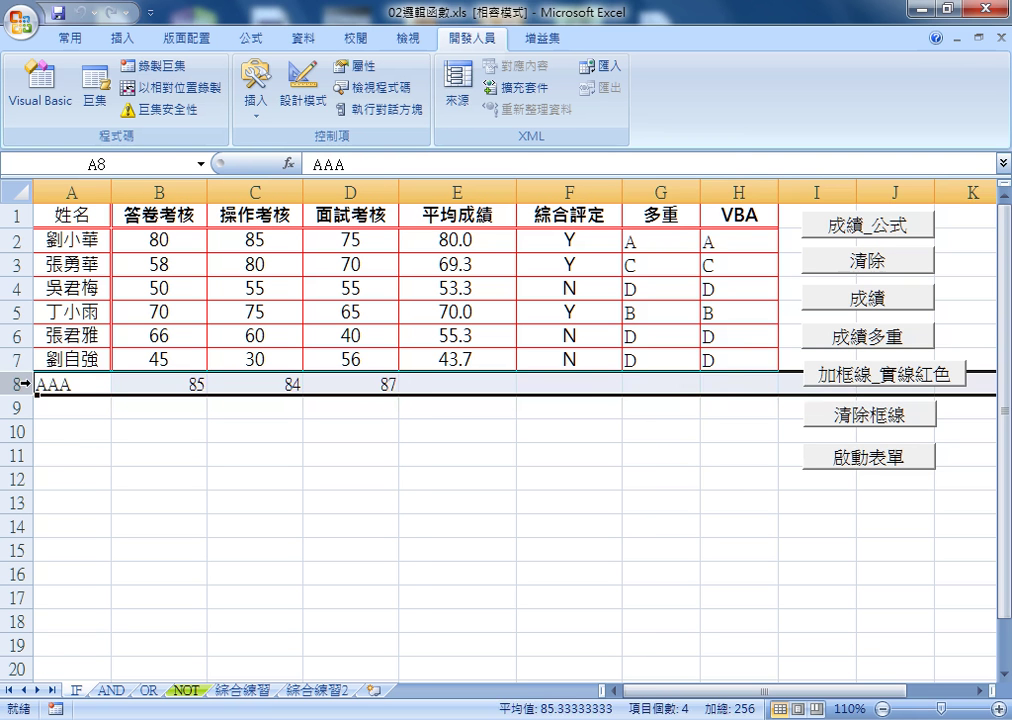
key("Delete")
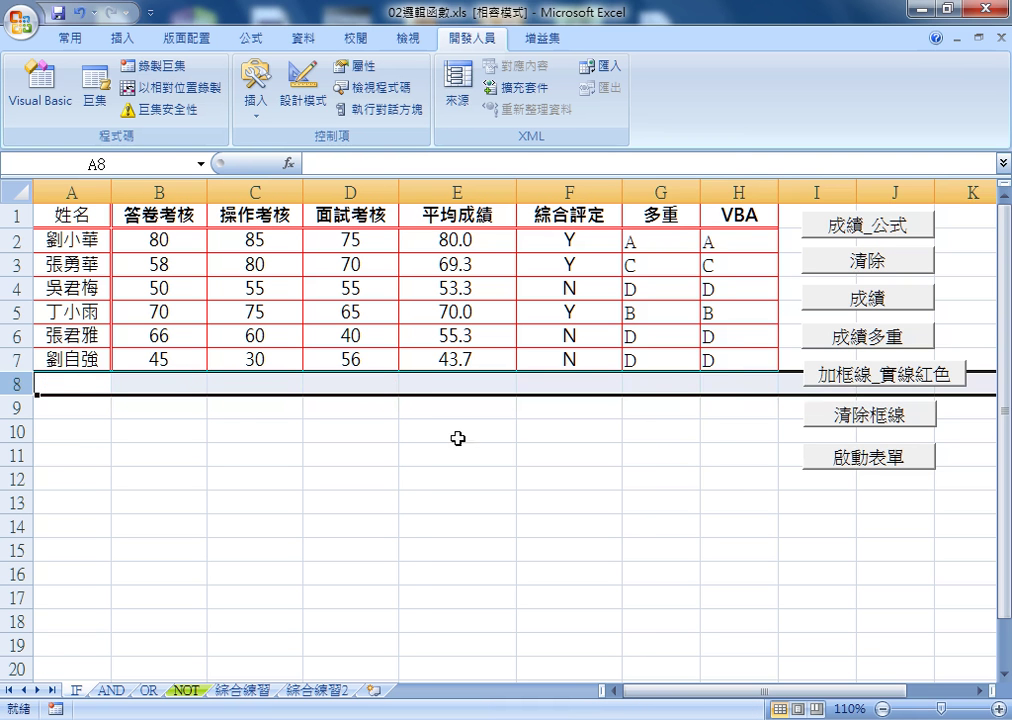
Step: Enter AAA with scores 85, 96 and 74 in the 成績系統 form and add the record with 新增
left_click(843, 460)
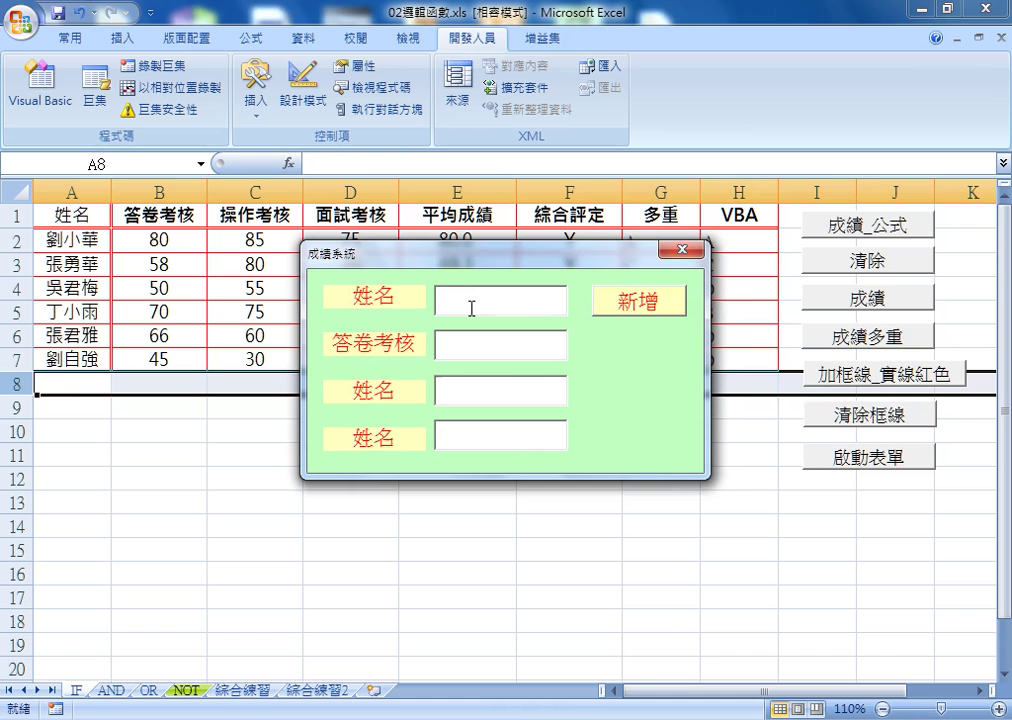
type("AA")
type("A")
type("85")
key("Tab")
type("96")
key("Tab")
type("74")
left_click_drag(494, 256, 461, 475)
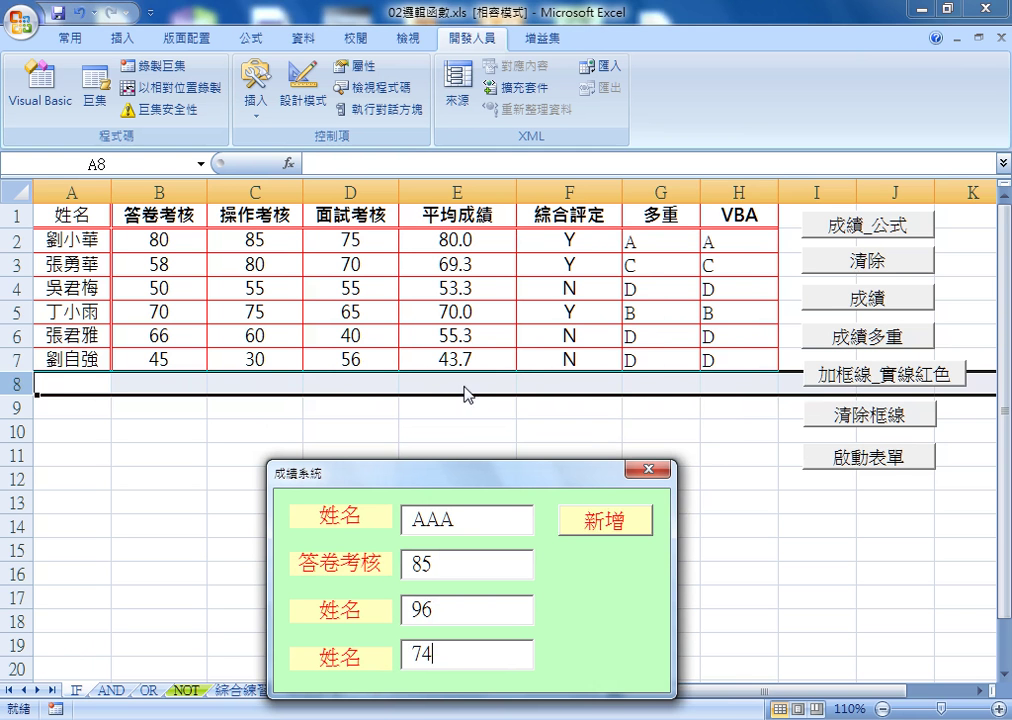
left_click(606, 522)
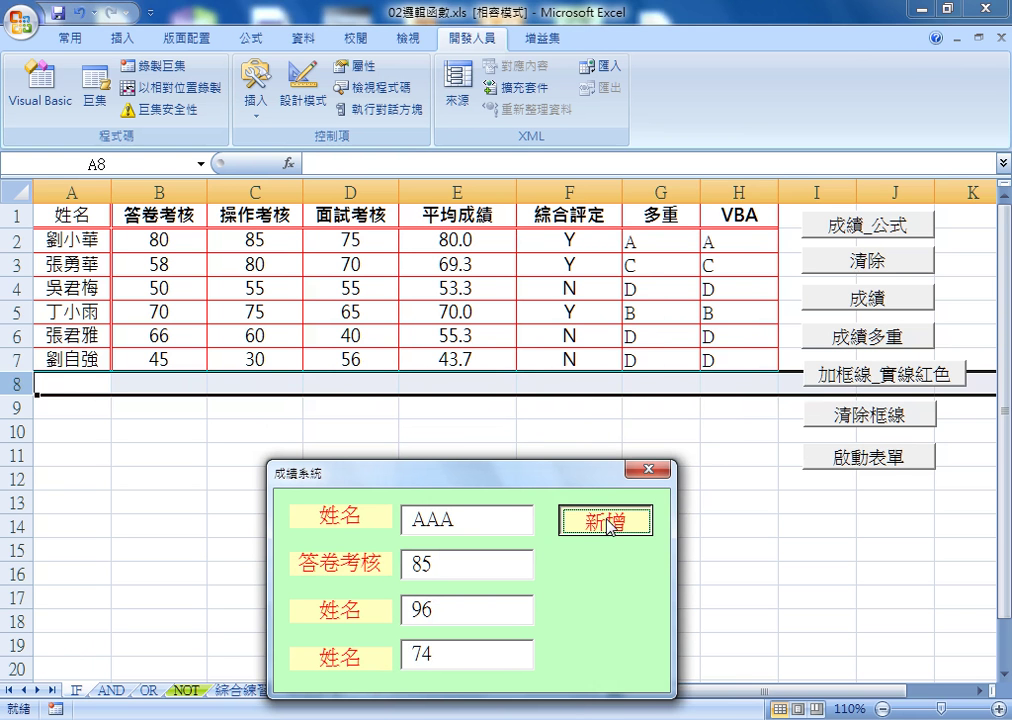